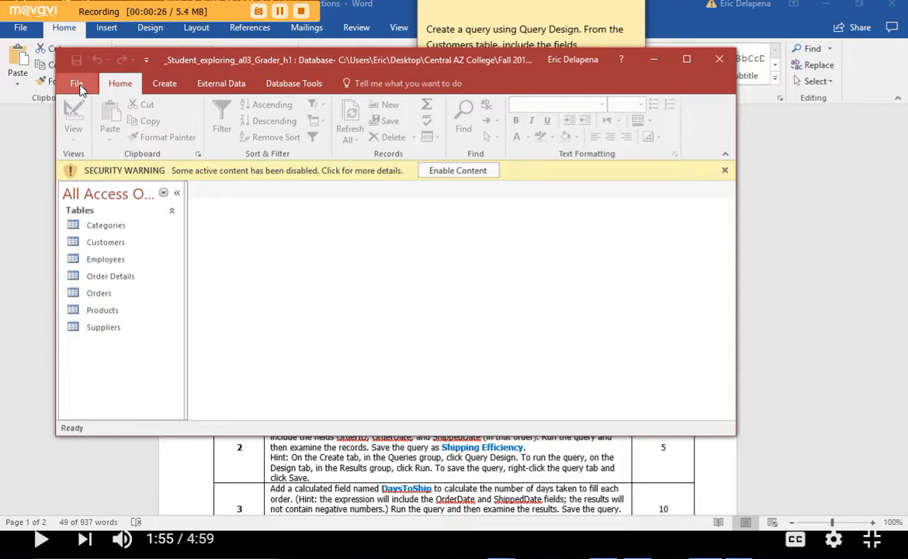
# - Enable the blocked active content in the _Student_exploring_a03_Grader_h1 database
pyautogui.click(78, 84)
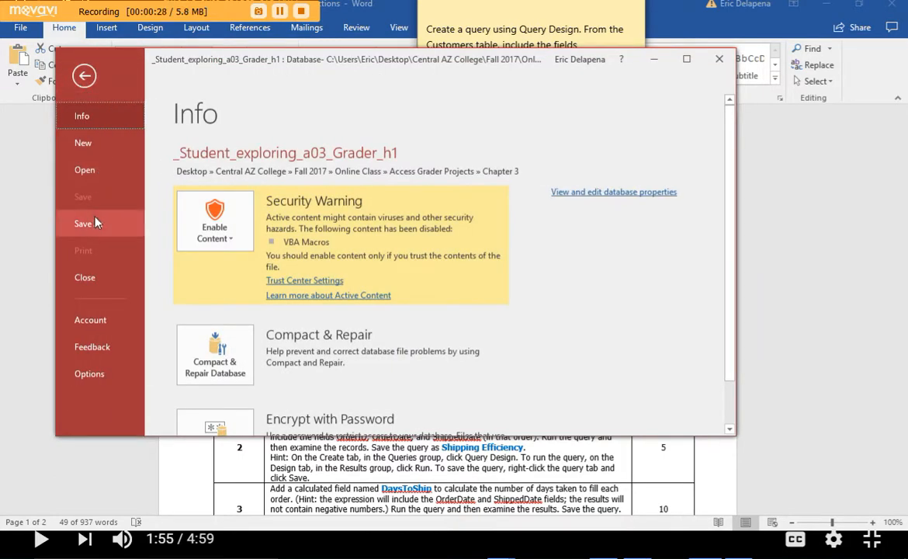
pyautogui.click(78, 70)
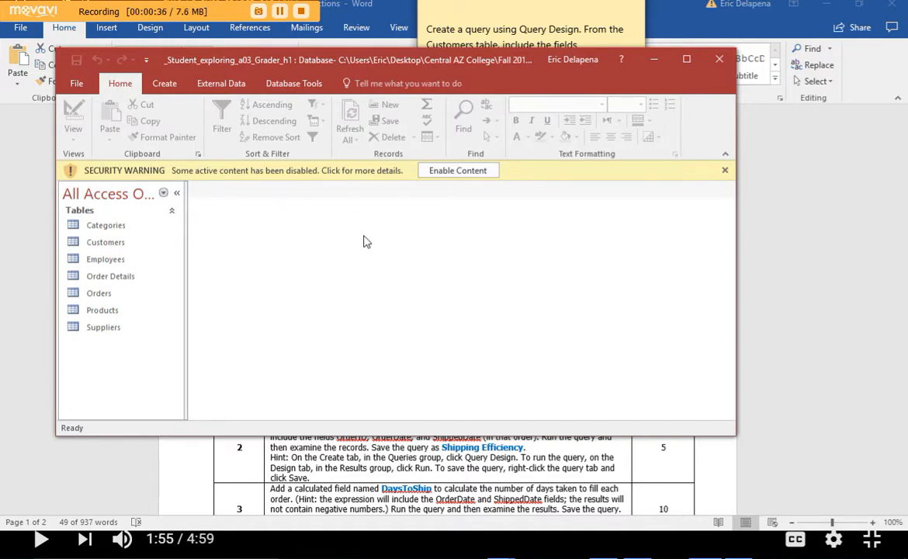
pyautogui.click(459, 171)
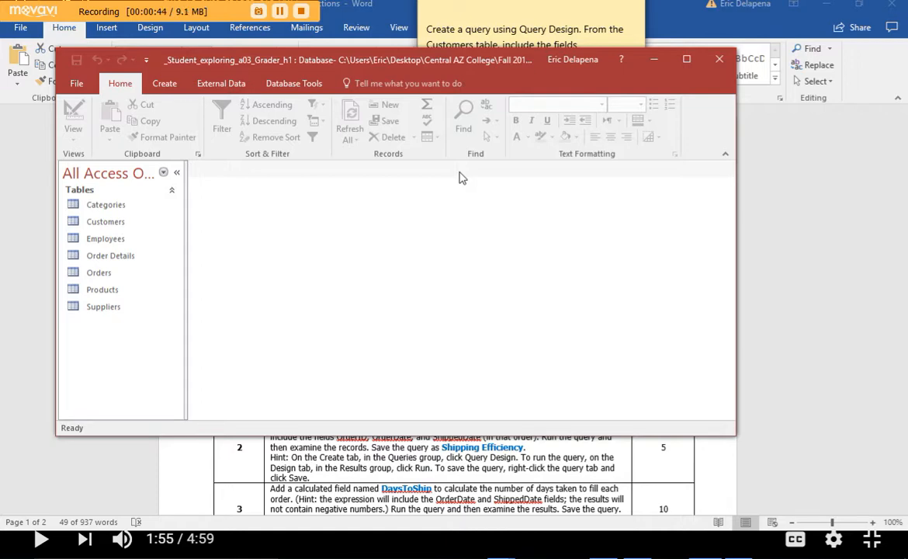
pyautogui.click(803, 400)
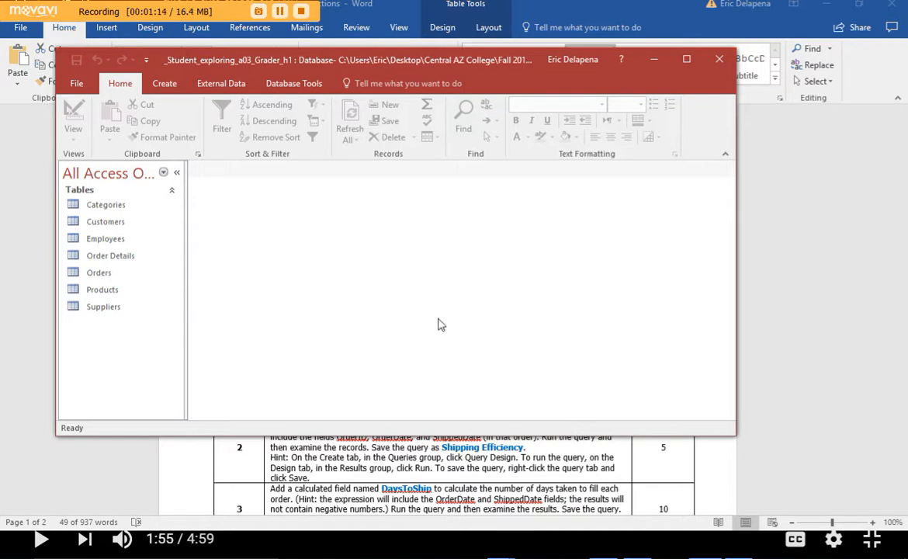
# - Create a query in Query Design and add the Customers and Orders tables to it
pyautogui.click(171, 86)
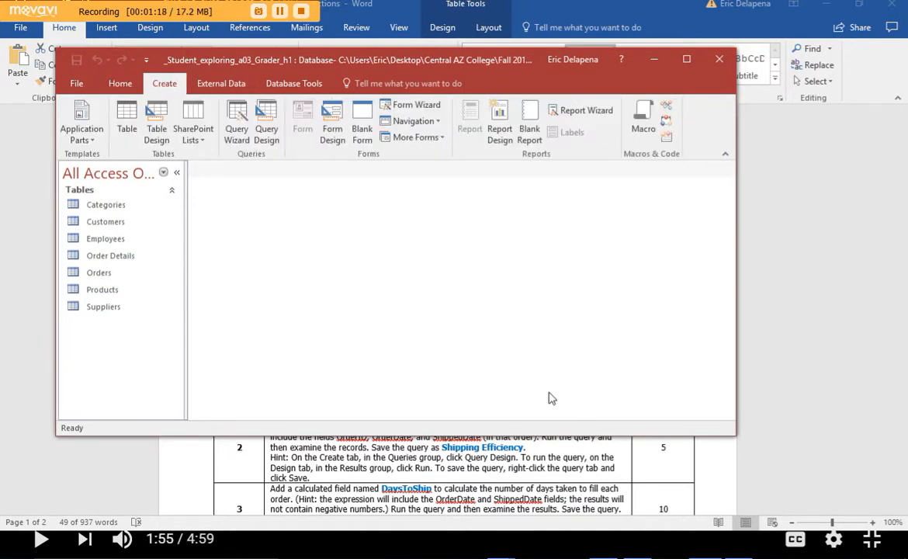
pyautogui.hotkey('alt', 'Tab')
pyautogui.hotkey('alt', 'Tab')
pyautogui.hotkey('alt', 'Tab')
pyautogui.hotkey('alt', 'Tab')
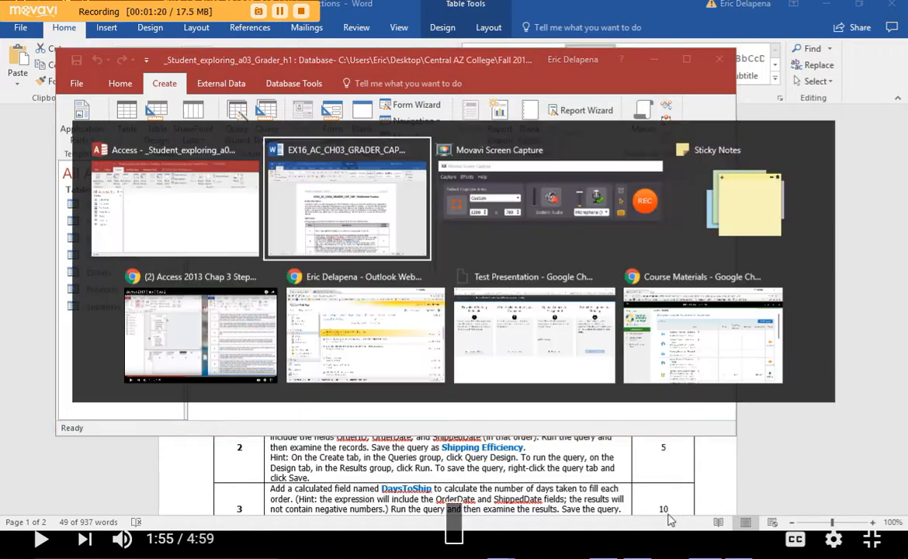
pyautogui.hotkey('alt', 'shift', 'Tab')
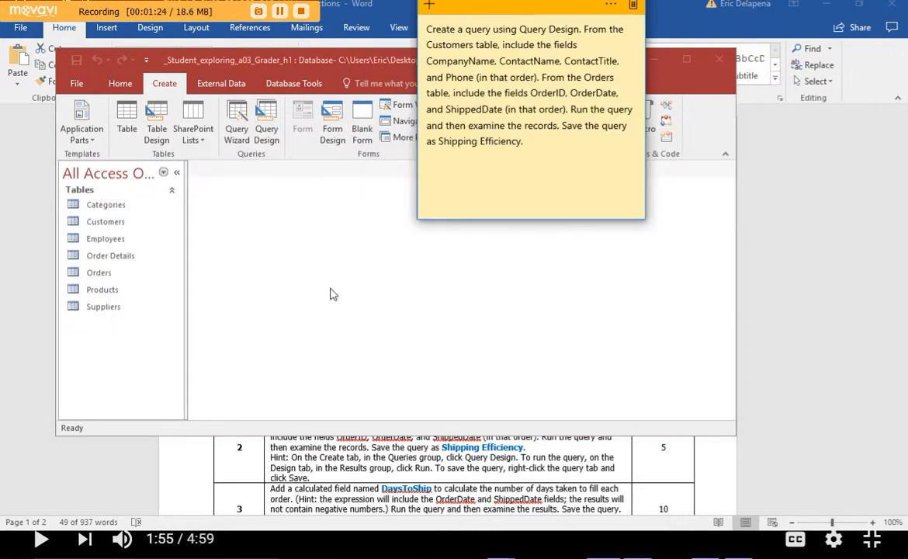
pyautogui.click(263, 120)
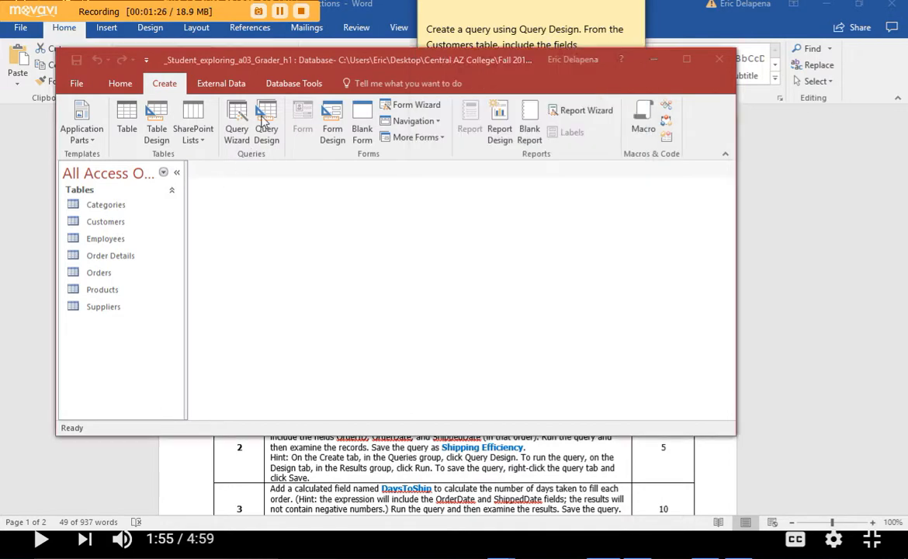
pyautogui.click(263, 120)
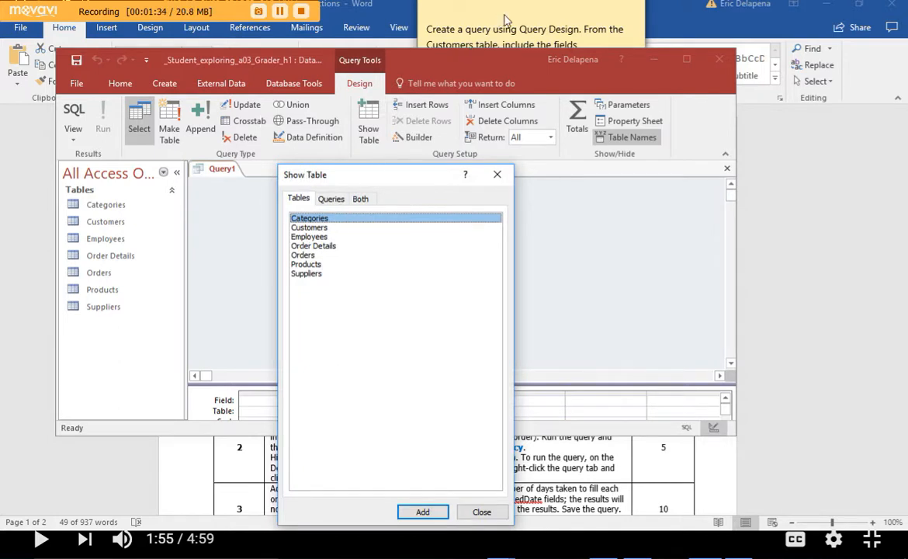
pyautogui.doubleClick(315, 226)
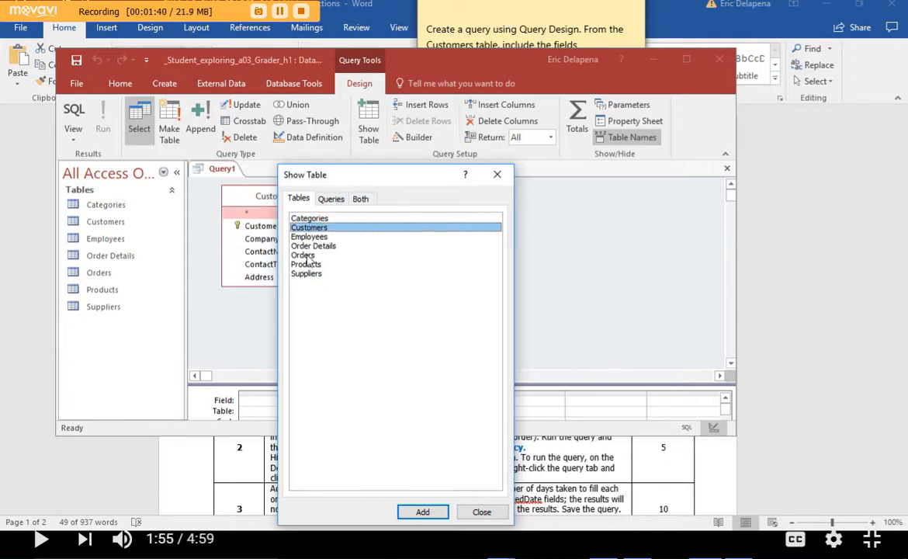
pyautogui.click(308, 255)
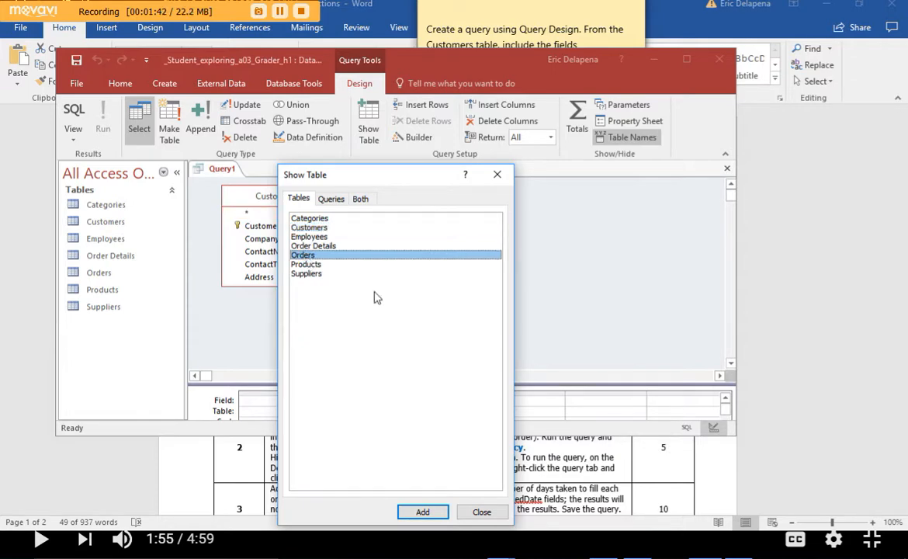
pyautogui.click(481, 512)
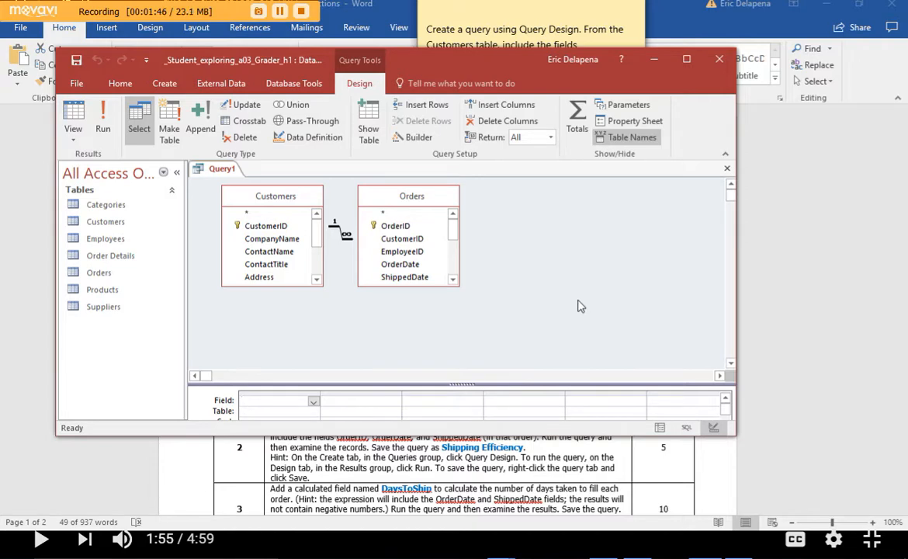
# - Add the CompanyName, ContactName, ContactTitle and Phone fields from the Customers table to the query grid, in that order
pyautogui.hotkey('alt', 'Tab')
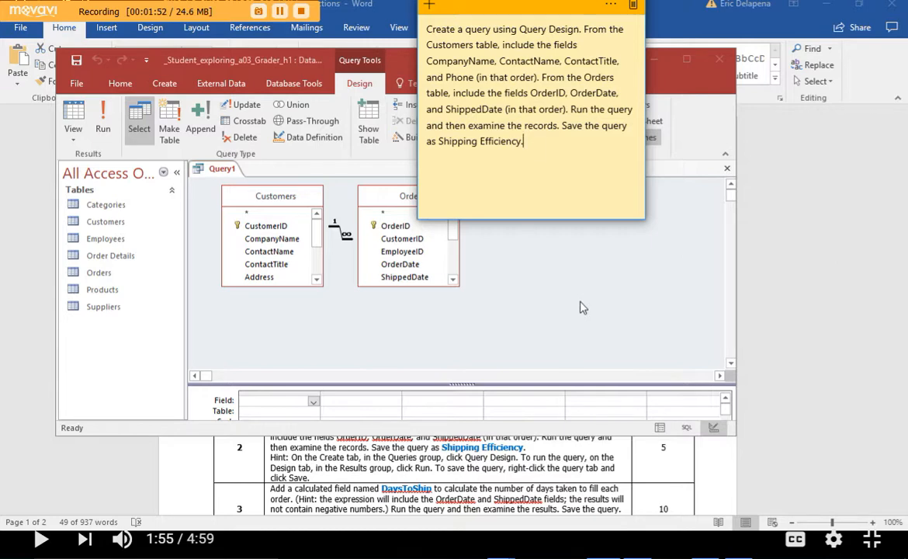
pyautogui.hotkey('alt', 'Tab')
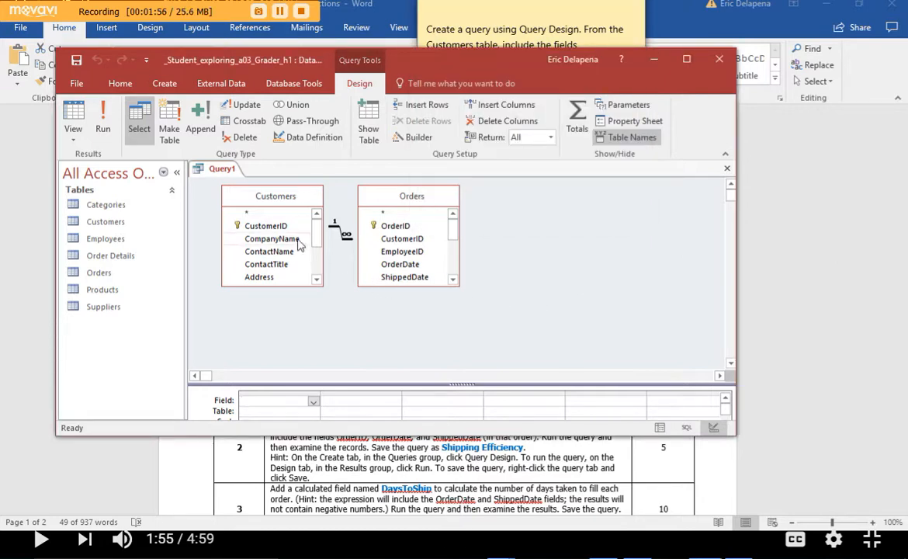
pyautogui.moveTo(415, 58); pyautogui.dragTo(479, 136)
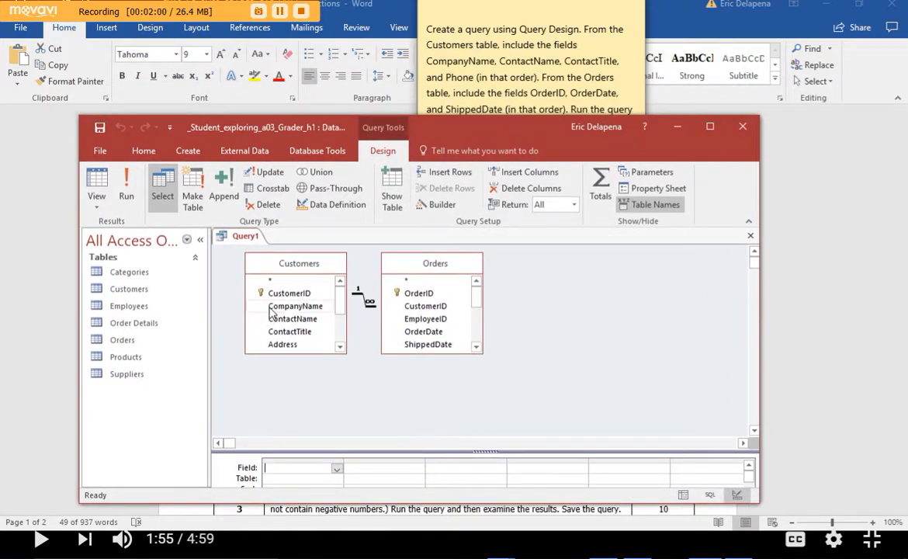
pyautogui.doubleClick(293, 306)
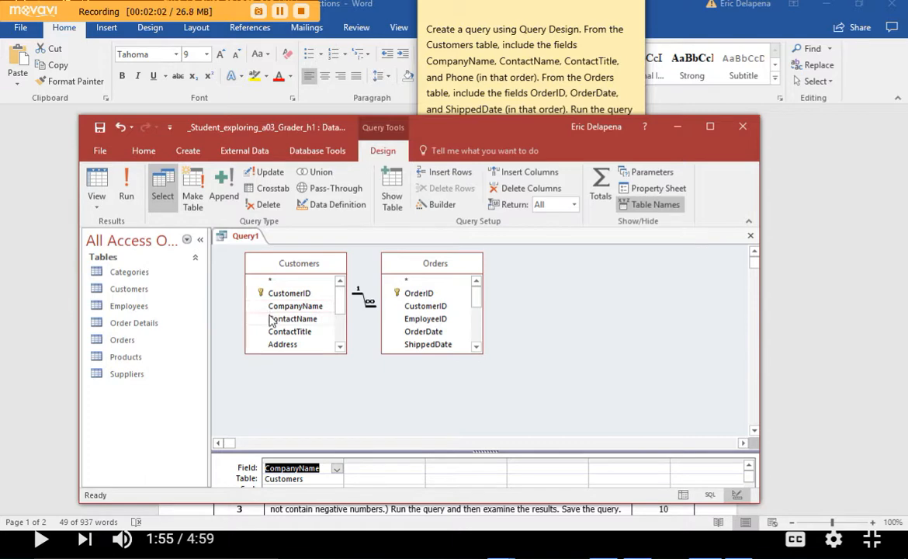
pyautogui.doubleClick(270, 319)
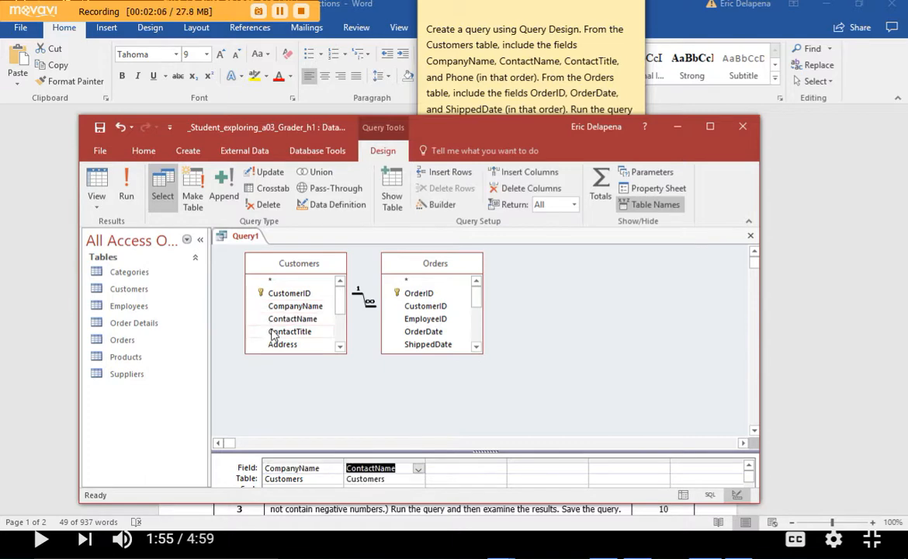
pyautogui.doubleClick(272, 331)
pyautogui.moveTo(336, 299); pyautogui.dragTo(336, 335)
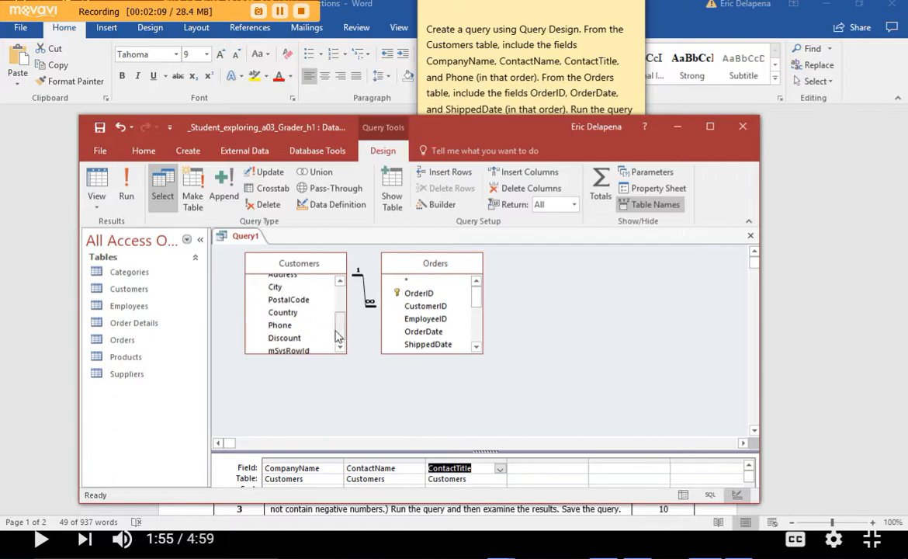
pyautogui.doubleClick(292, 326)
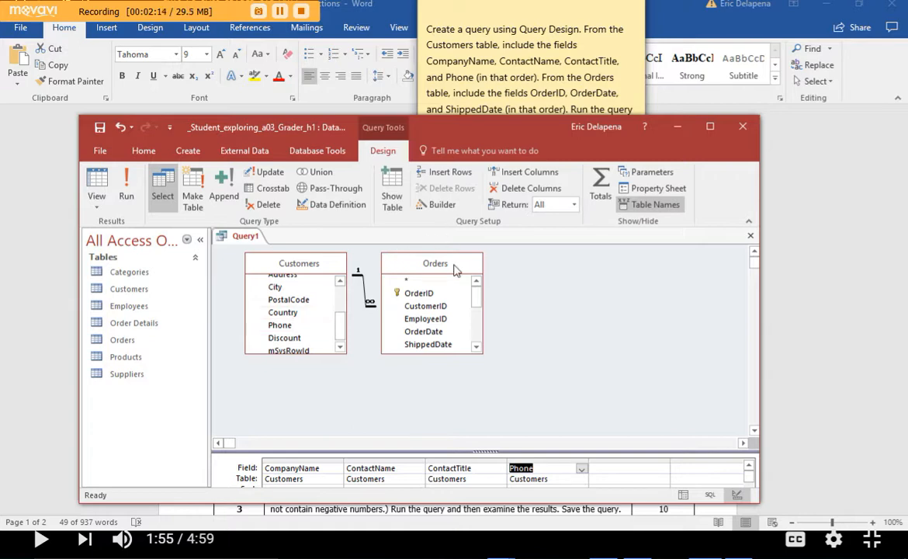
# - Add OrderID, OrderDate and ShippedDate from the Orders table to the query grid and remove the duplicate OrderDate column
pyautogui.doubleClick(425, 295)
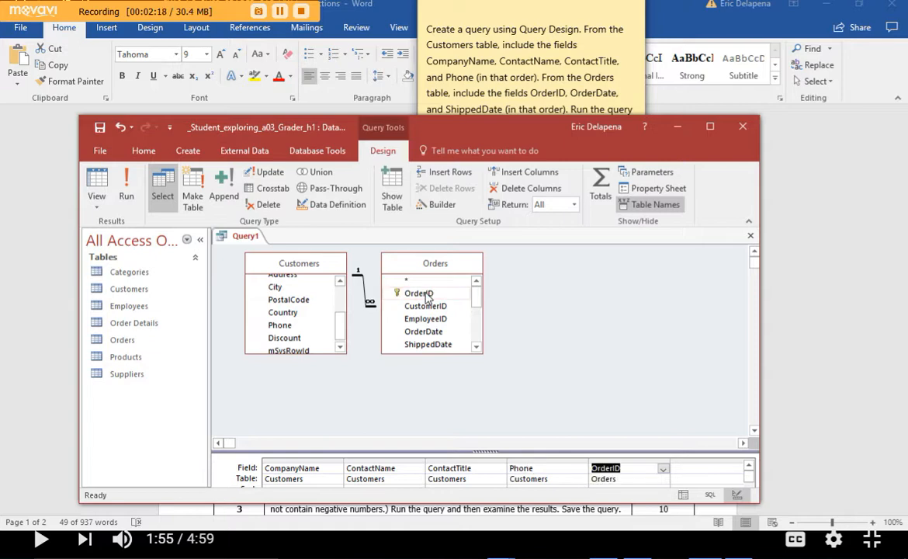
pyautogui.doubleClick(431, 333)
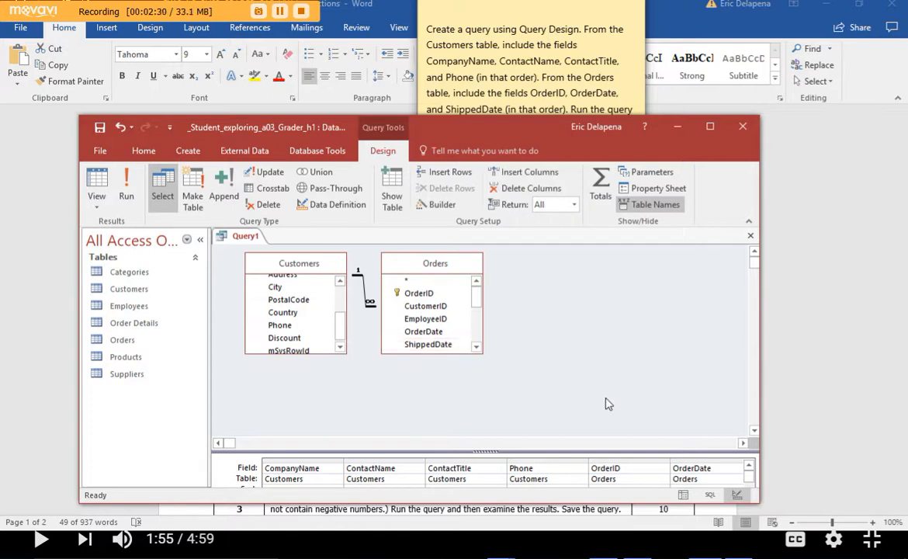
pyautogui.click(710, 129)
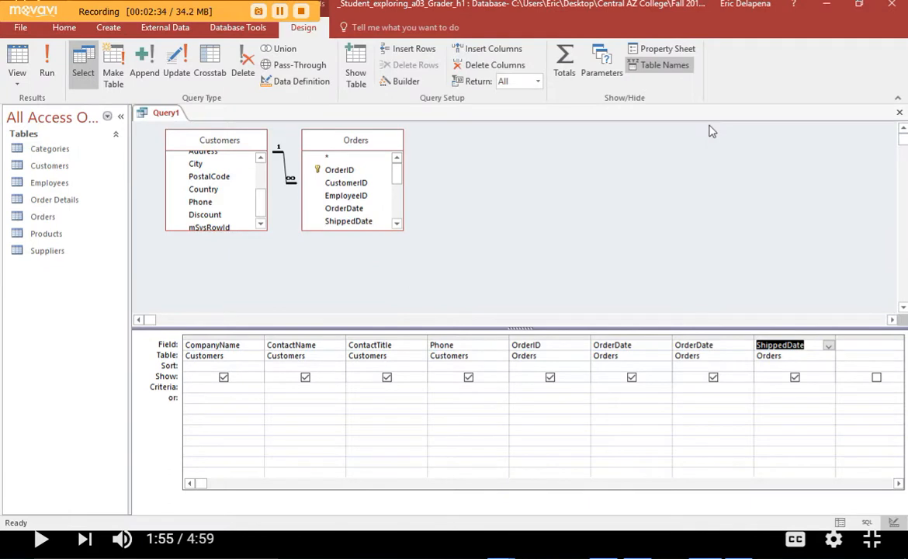
pyautogui.rightClick(712, 334)
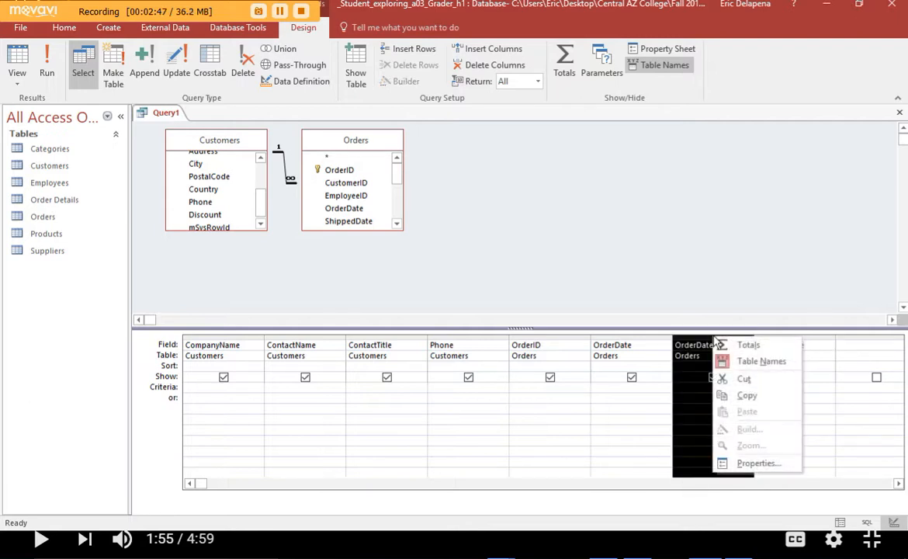
pyautogui.click(734, 381)
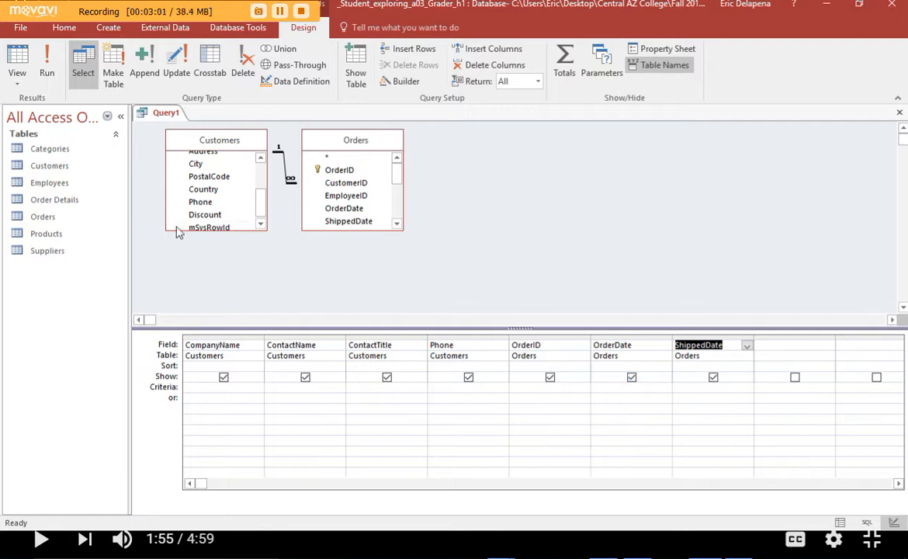
# - Run the query to display its records and check the sticky note for the remaining instructions
pyautogui.click(43, 52)
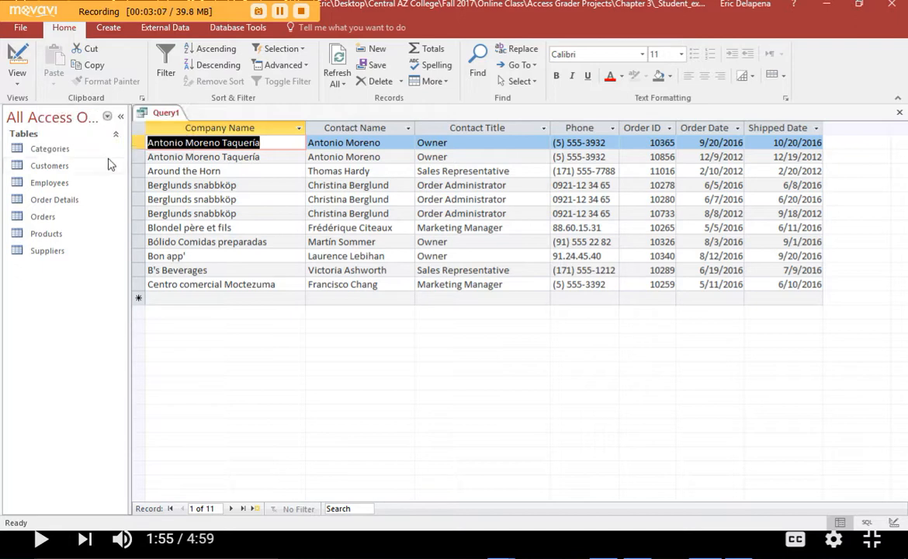
pyautogui.hotkey('alt', 'Tab')
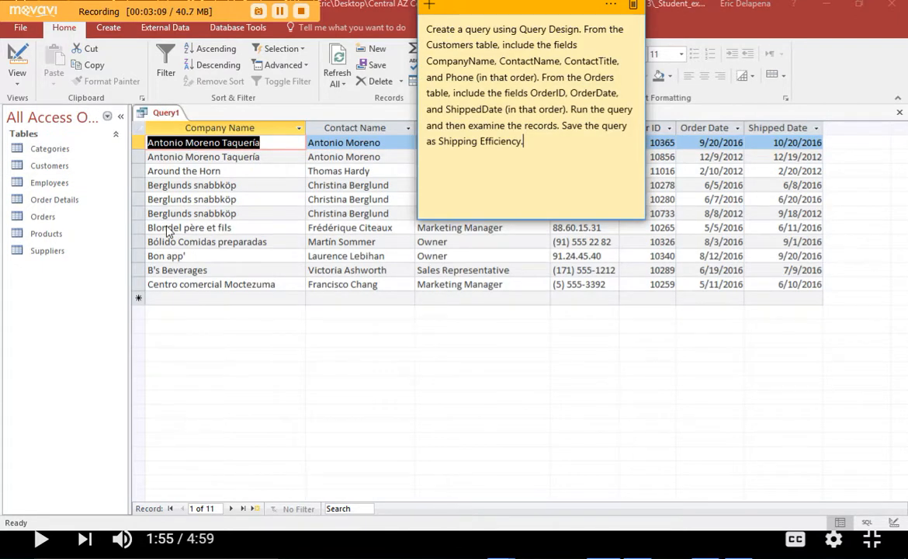
pyautogui.hotkey('alt', 'Tab')
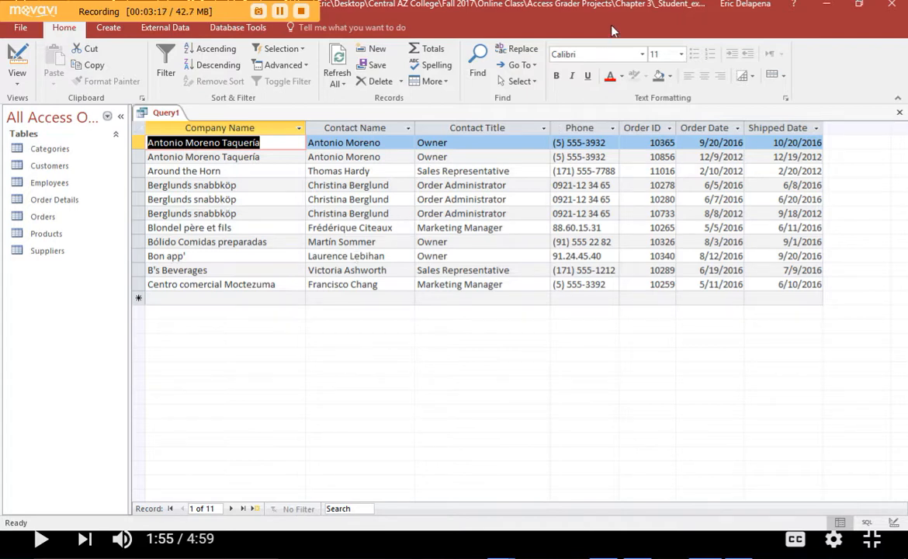
# - Save the query as Shipping Efficiency
pyautogui.moveTo(612, 28); pyautogui.dragTo(579, 80)
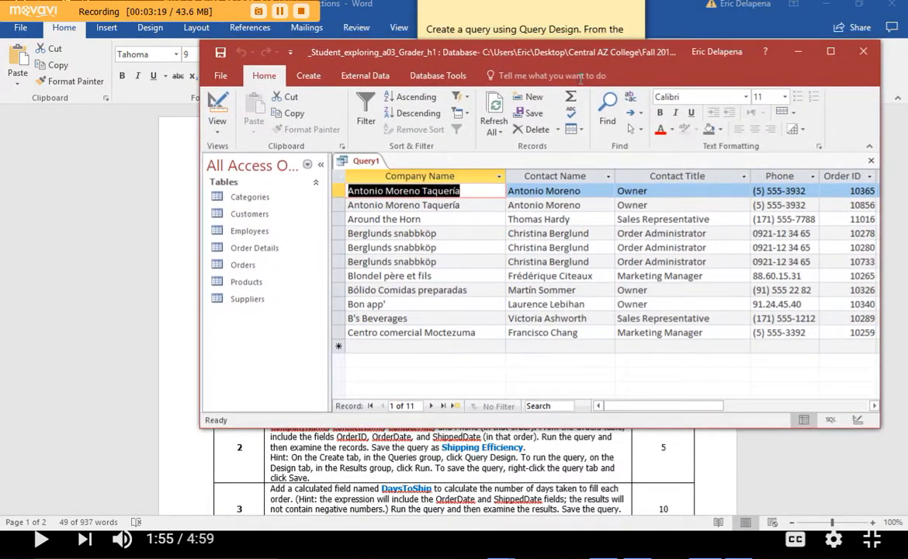
pyautogui.click(221, 52)
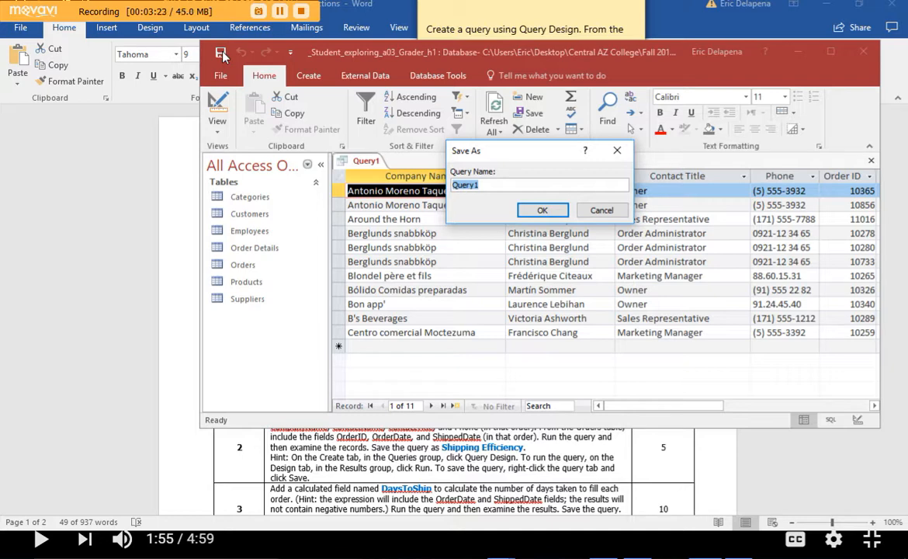
pyautogui.write('S')
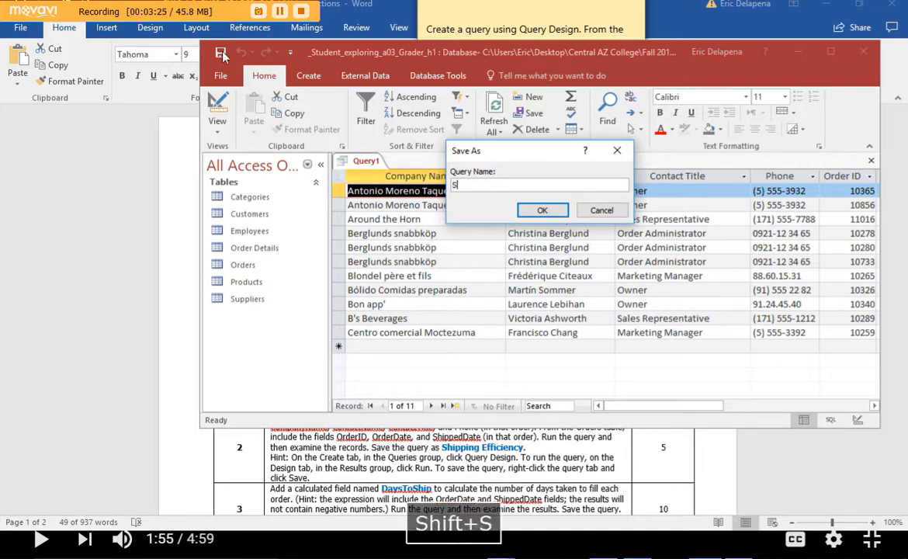
pyautogui.write('hipping ')
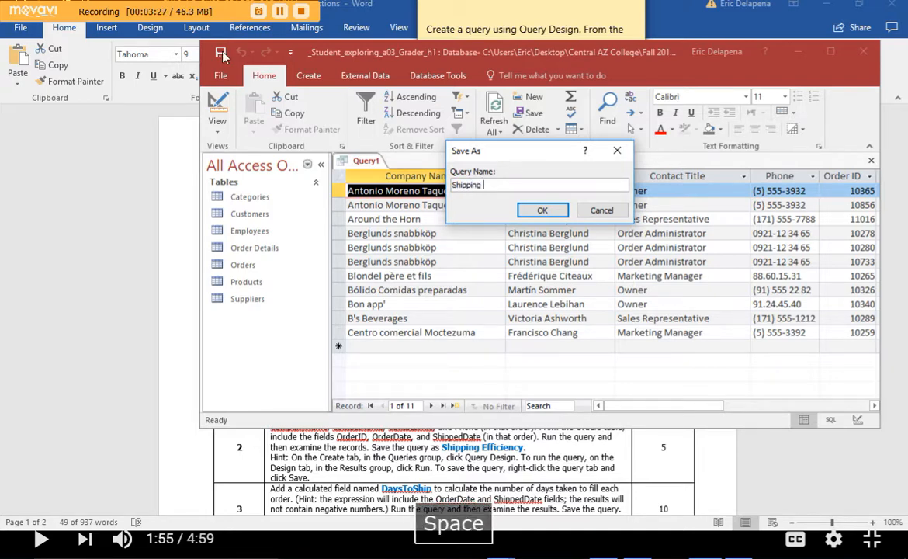
pyautogui.write('Efficiency')
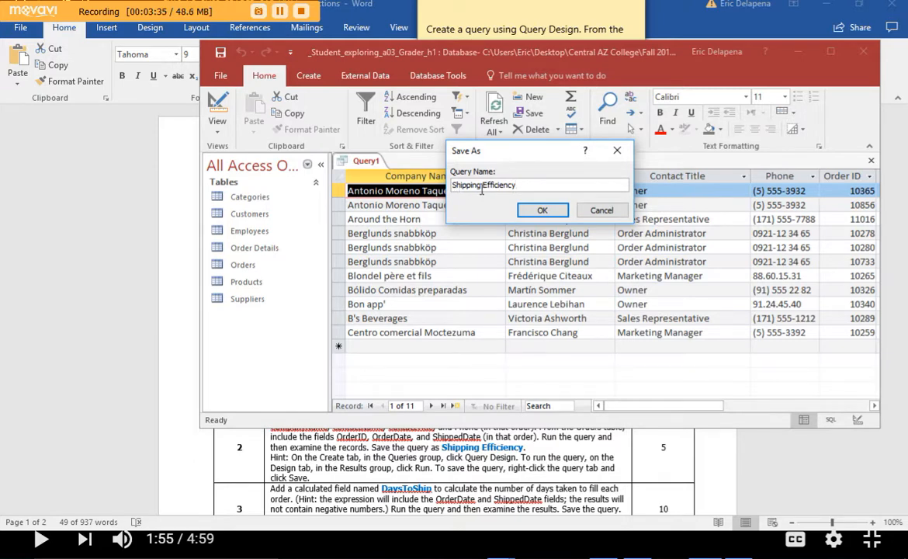
pyautogui.click(541, 210)
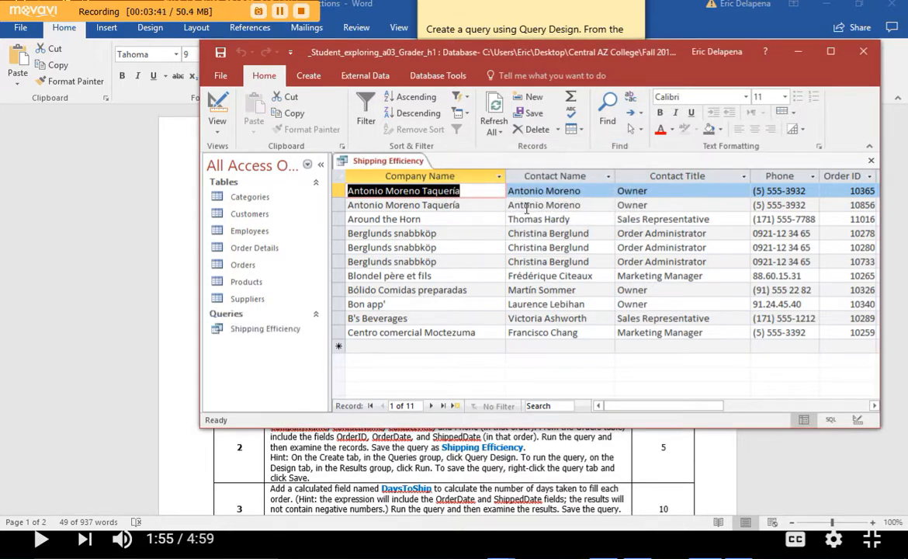
# - Replace the sticky note's text with the step 3 instructions copied from the Word document
pyautogui.hotkey('alt', 'Tab')
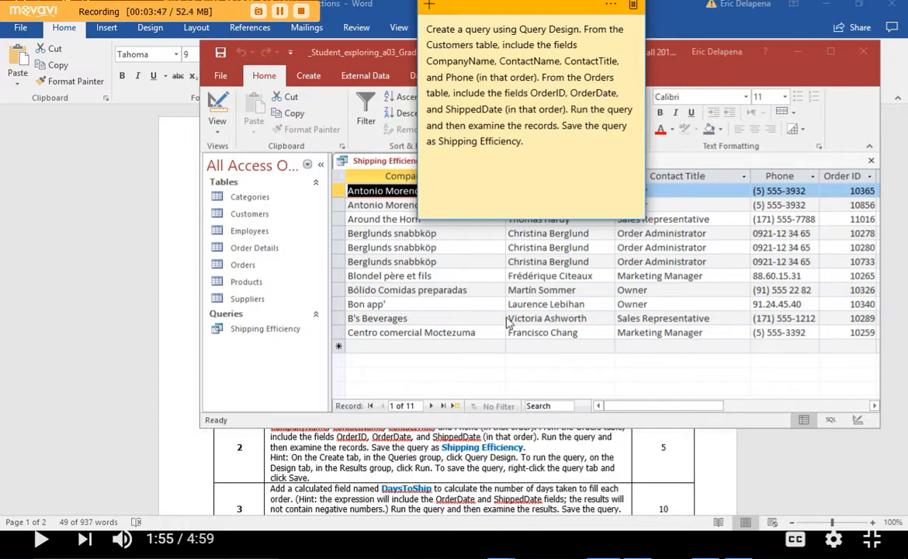
pyautogui.click(271, 494)
pyautogui.click(269, 495)
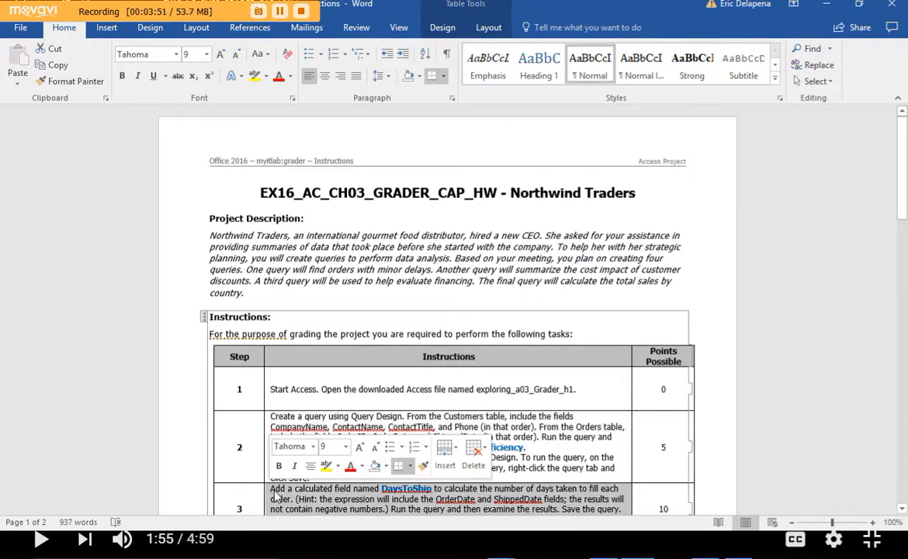
pyautogui.click(272, 494)
pyautogui.moveTo(272, 492); pyautogui.dragTo(339, 369)
pyautogui.hotkey('ctrl', 'c')
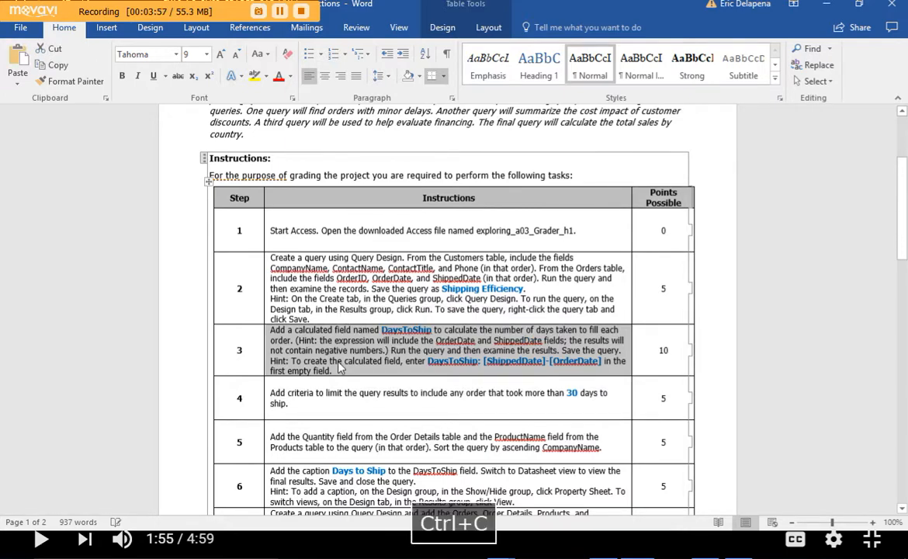
pyautogui.hotkey('alt', 'Tab')
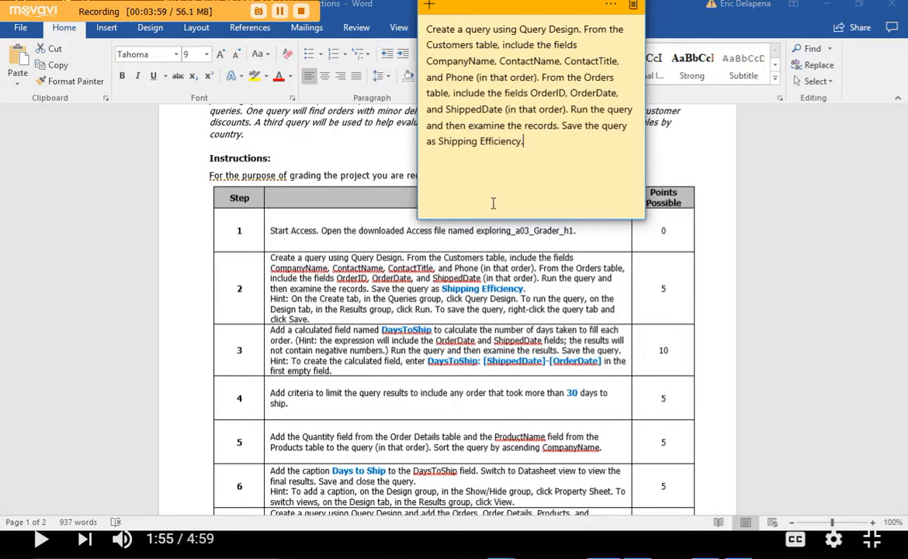
pyautogui.moveTo(545, 137); pyautogui.dragTo(386, 17)
pyautogui.hotkey('ctrl', 'v')
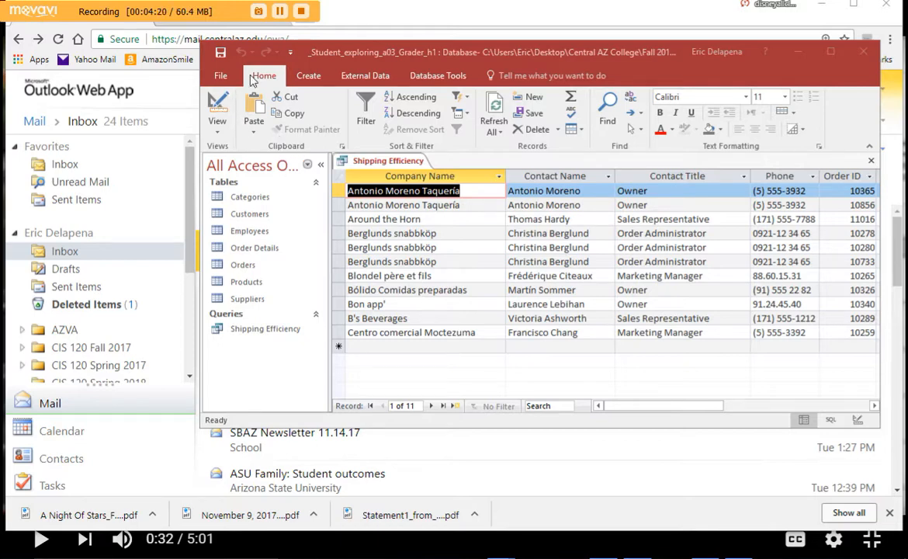
# - Switch the Shipping Efficiency query in Access to Design view
pyautogui.click(216, 111)
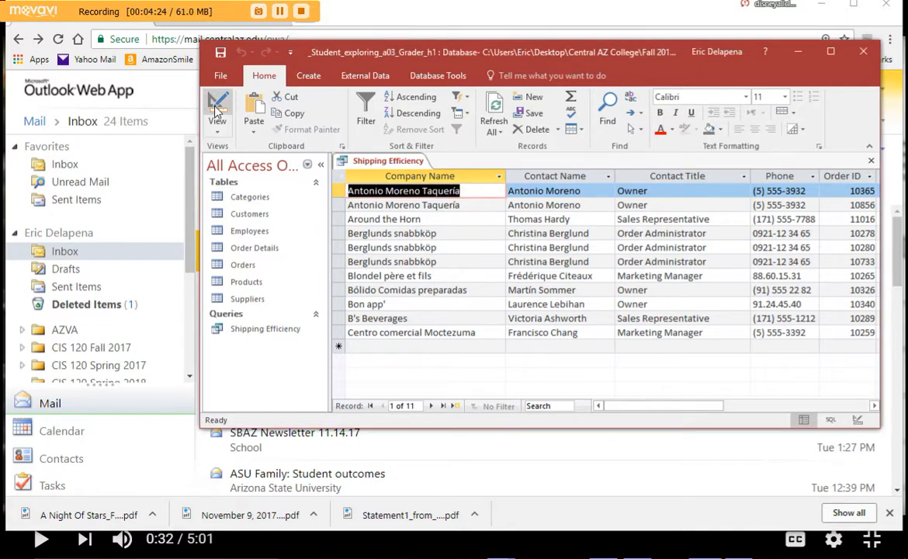
pyautogui.click(217, 111)
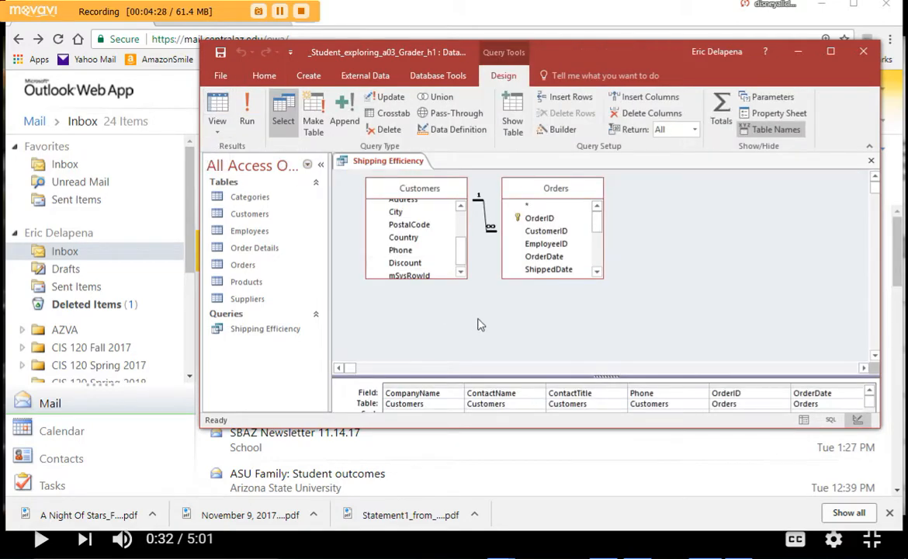
pyautogui.press('Escape')
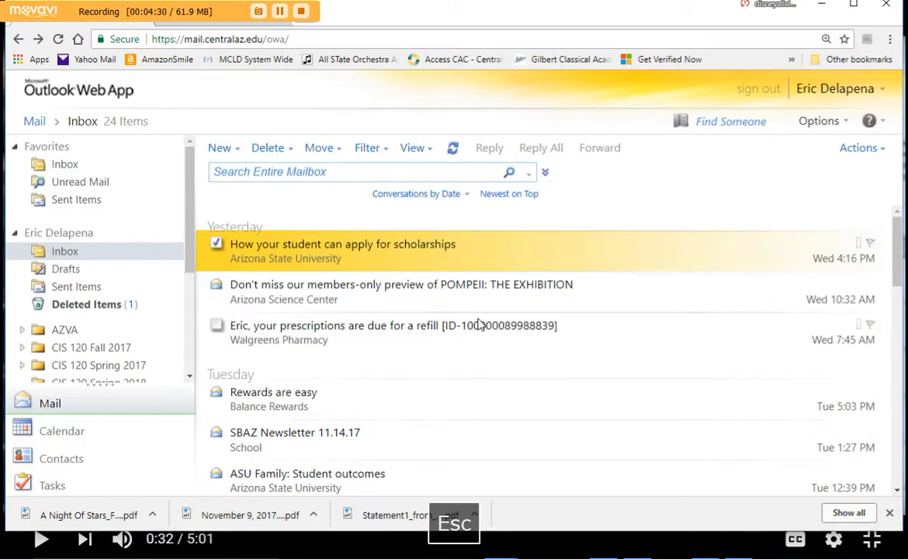
pyautogui.hotkey('alt', 'Tab')
pyautogui.hotkey('alt', 'Tab')
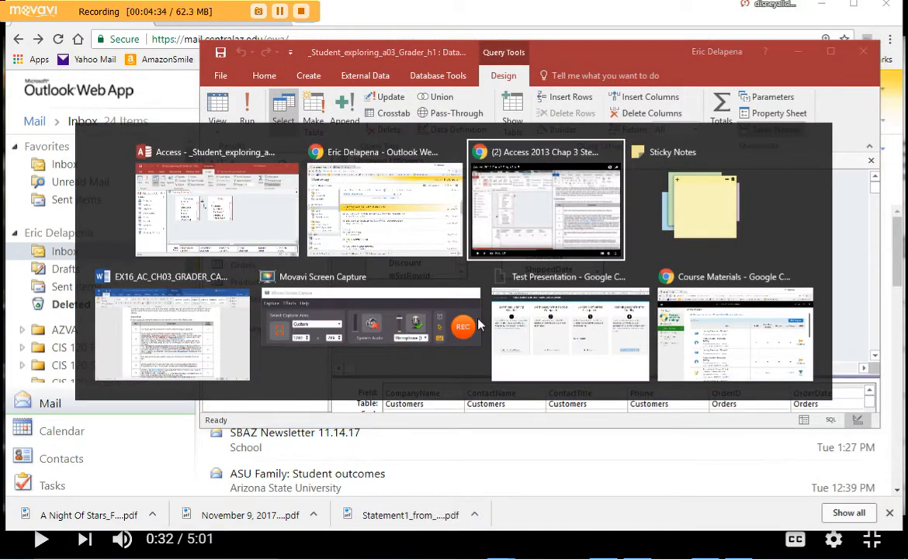
pyautogui.hotkey('alt', 'Escape')
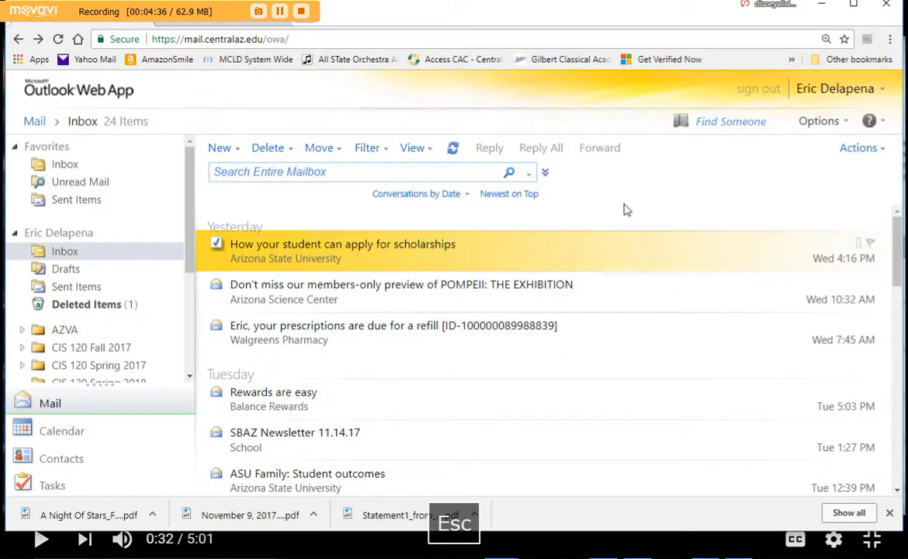
pyautogui.hotkey('alt', 'Tab')
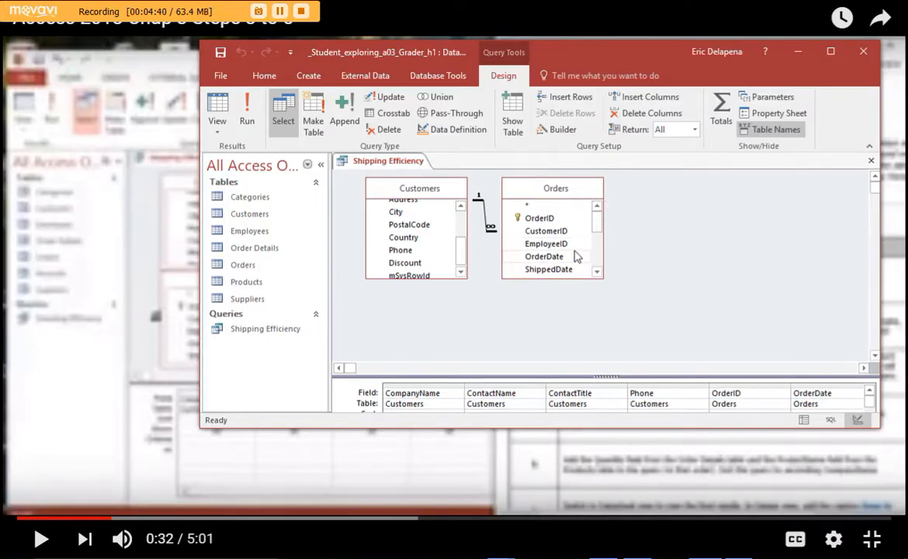
pyautogui.hotkey('alt', 'Tab')
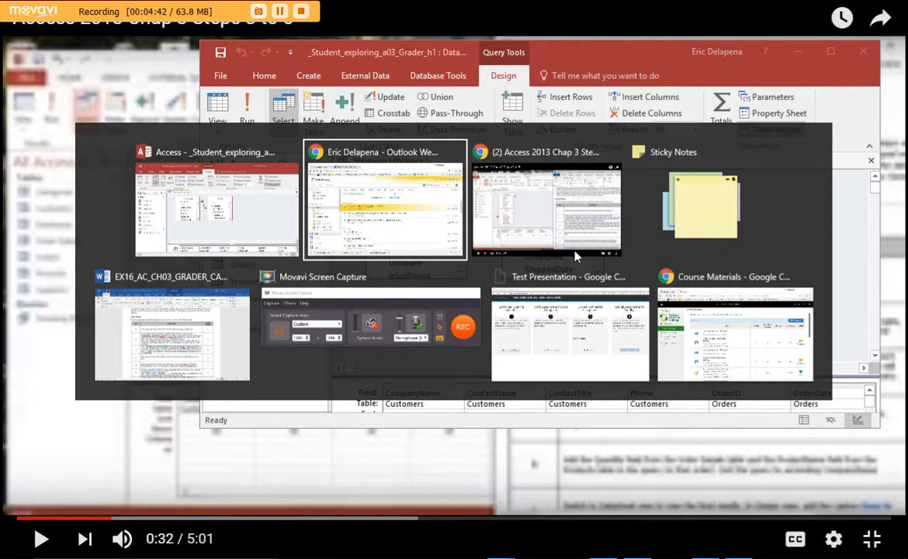
pyautogui.press('Escape')
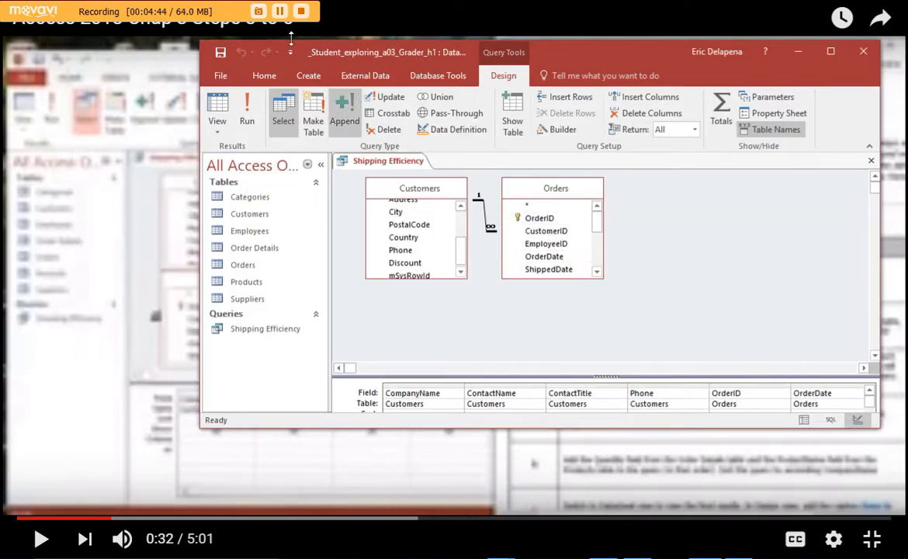
pyautogui.click(280, 12)
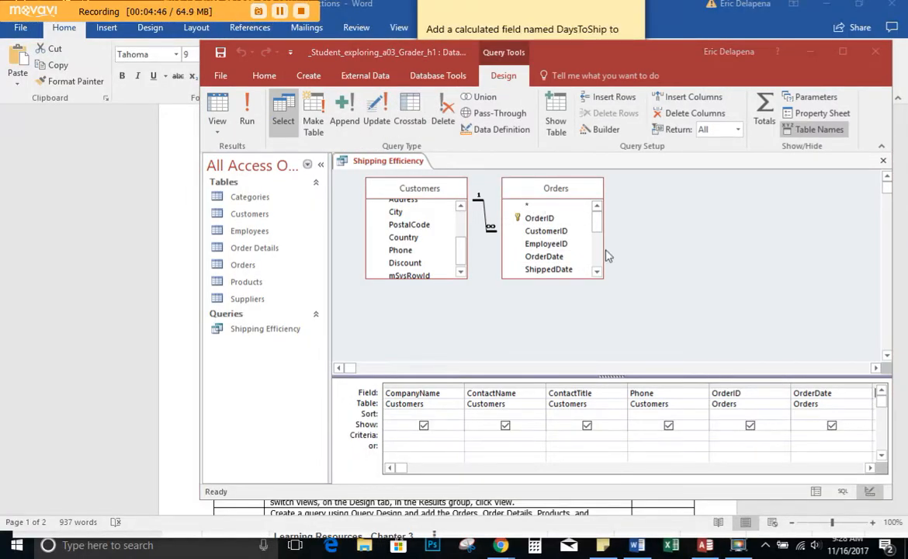
# - Select the first empty Field cell after ShippedDate in the query grid
pyautogui.click(870, 468)
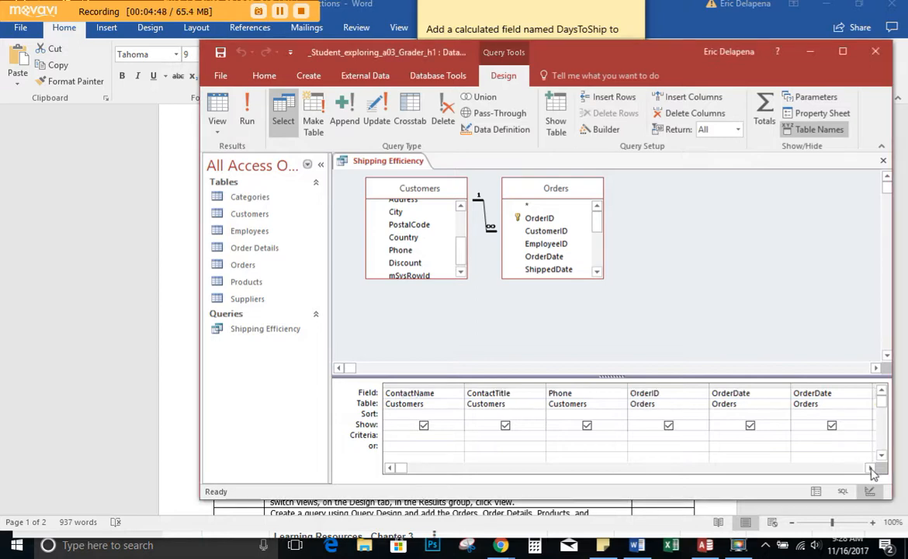
pyautogui.click(869, 468)
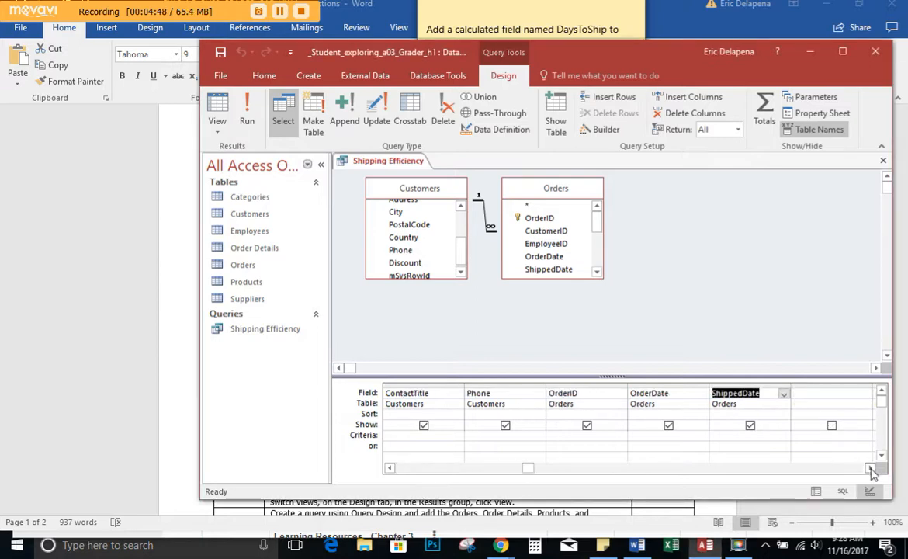
pyautogui.click(809, 392)
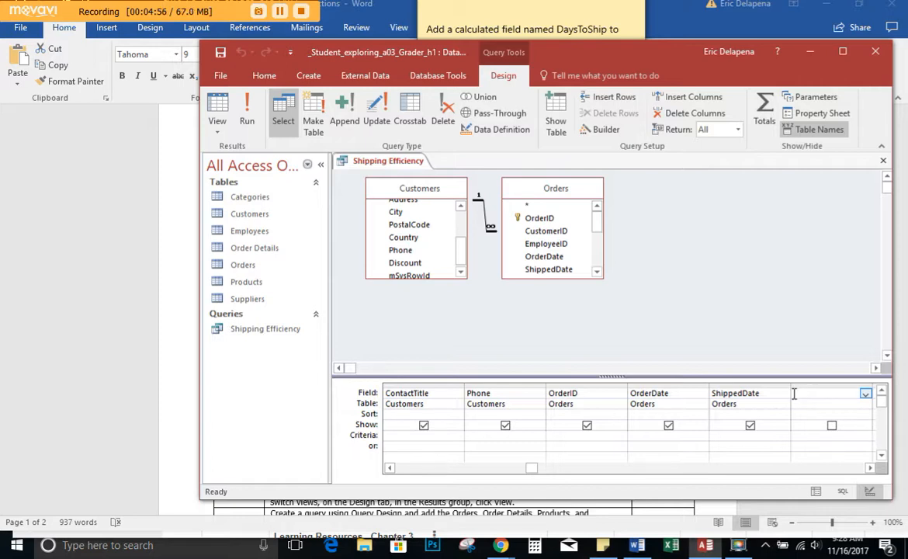
# - Minimize the YouTube window, read the DaysToShip instructions in the sticky note, and return to the Access query
pyautogui.hotkey('alt', 'Tab')
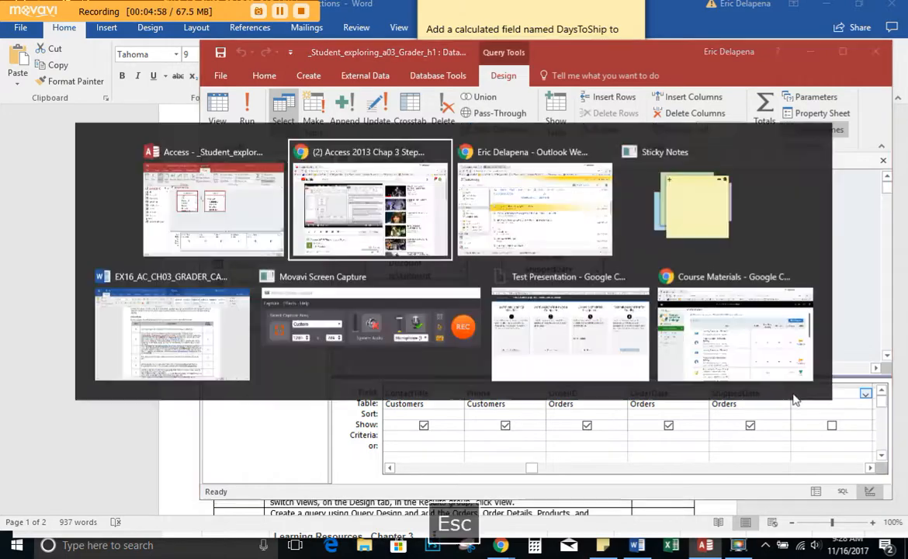
pyautogui.hotkey('alt', 'Tab')
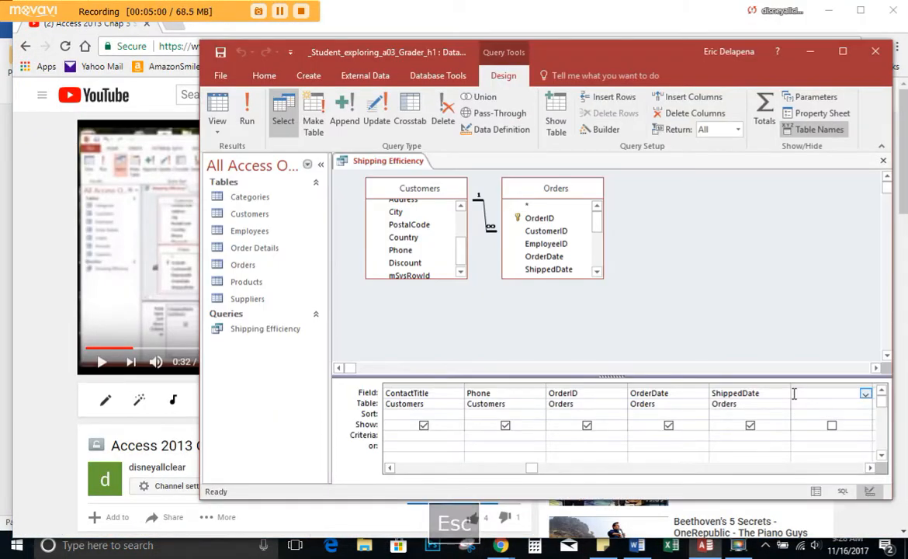
pyautogui.click(830, 11)
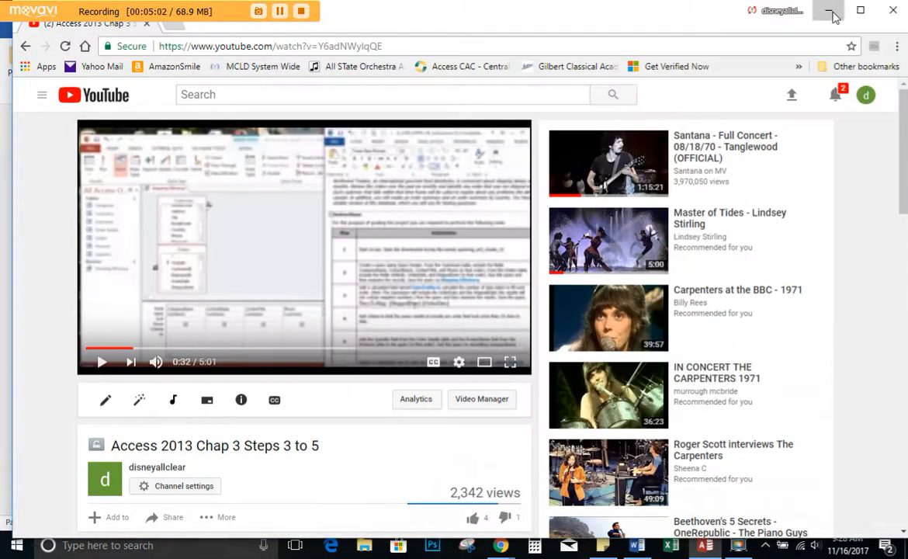
pyautogui.hotkey('alt', 'Tab')
pyautogui.press('Tab')
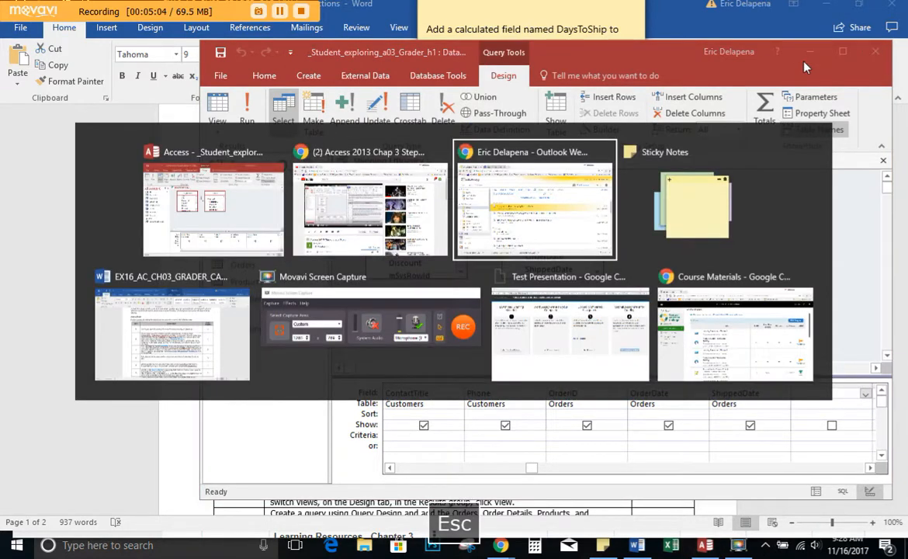
pyautogui.press('Tab')
pyautogui.press('Tab')
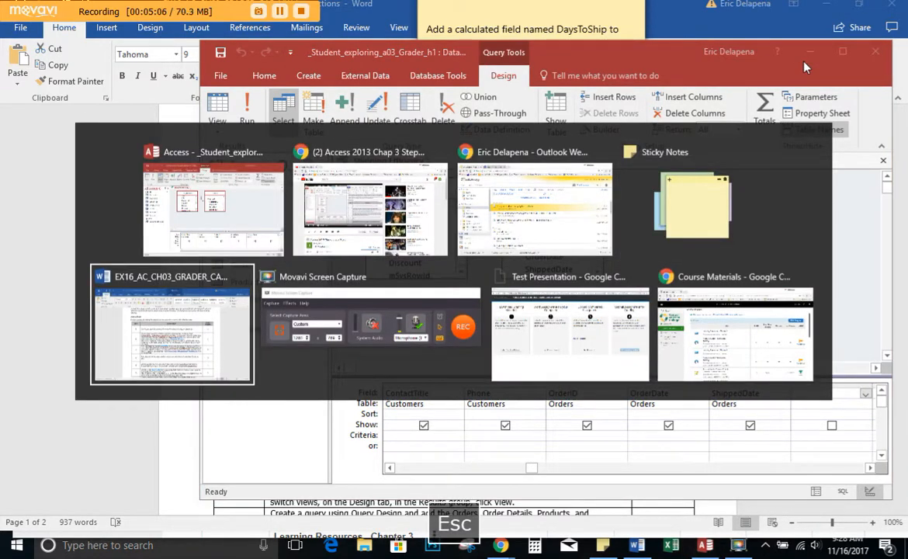
pyautogui.hotkey('alt', 'shift', 'Tab')
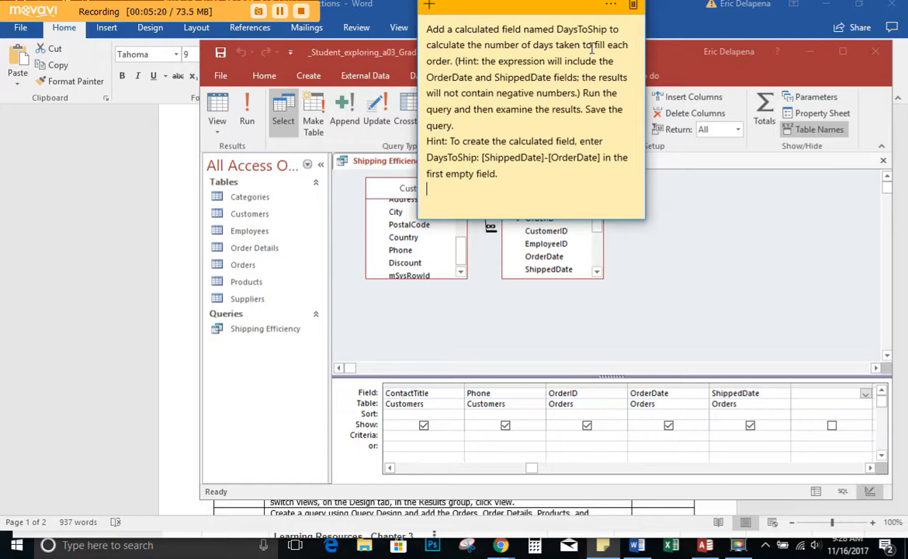
pyautogui.press('Escape')
pyautogui.hotkey('alt', 'Tab')
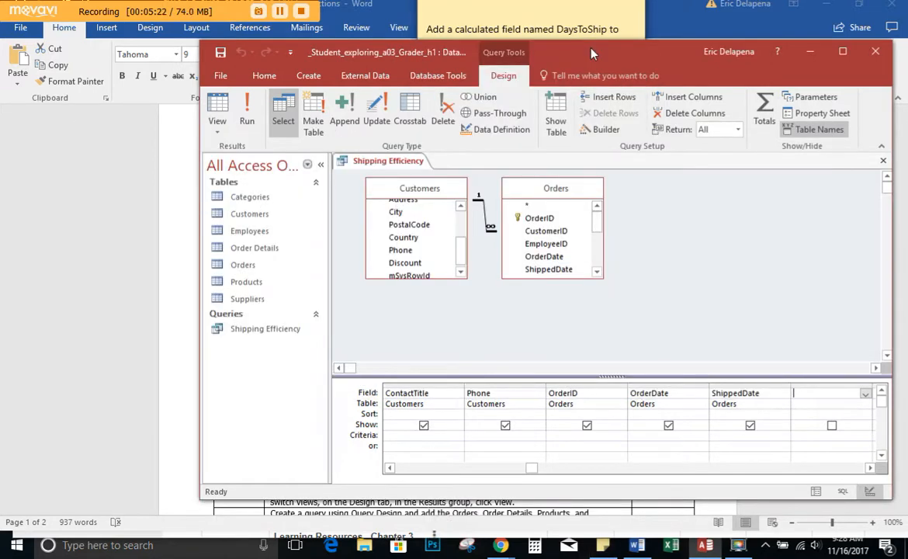
# - Begin a calculated field named DaysToShip in the empty column by entering "DaysToShip: ["
pyautogui.write('Days')
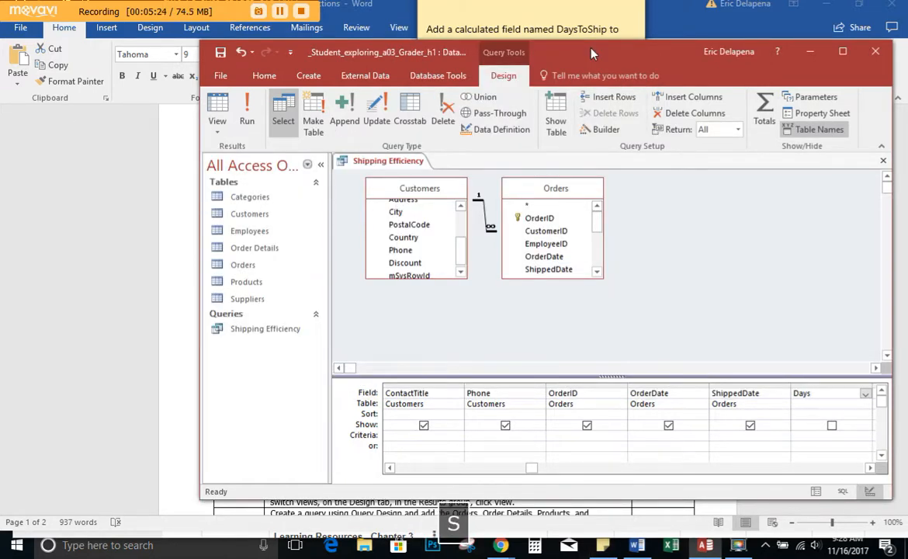
pyautogui.write('To')
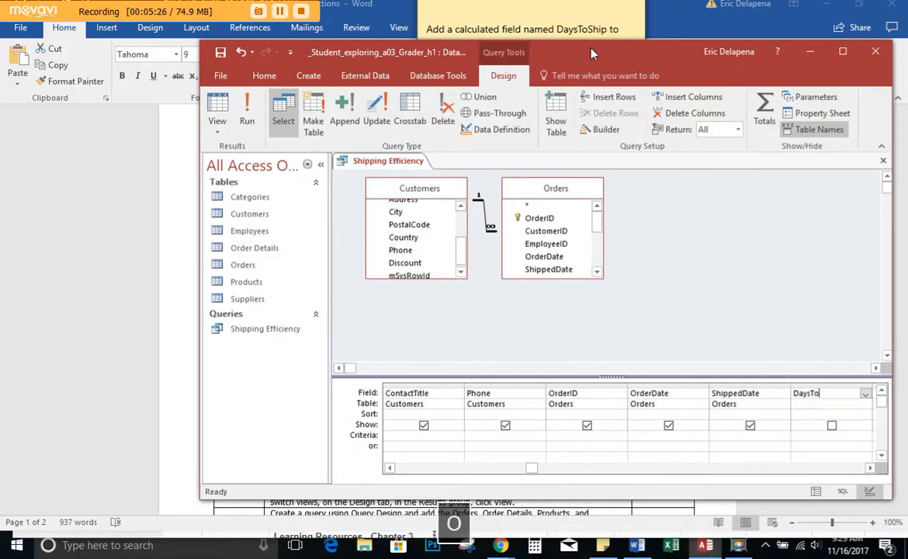
pyautogui.write('Sh')
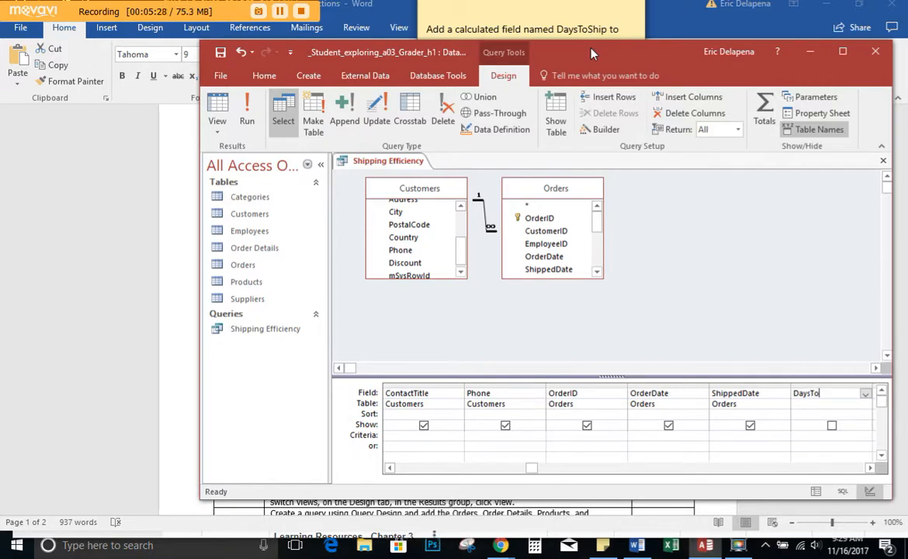
pyautogui.write('ip')
pyautogui.write(':')
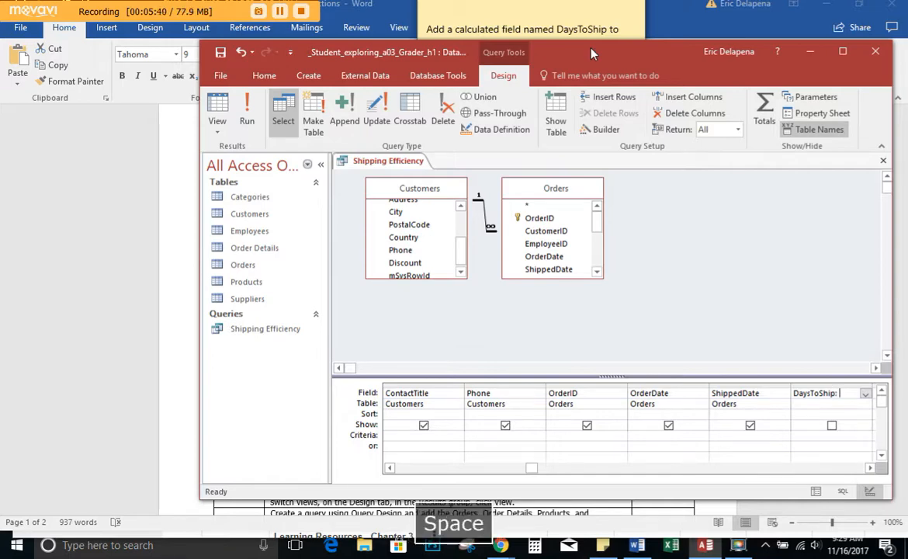
pyautogui.write(' [')
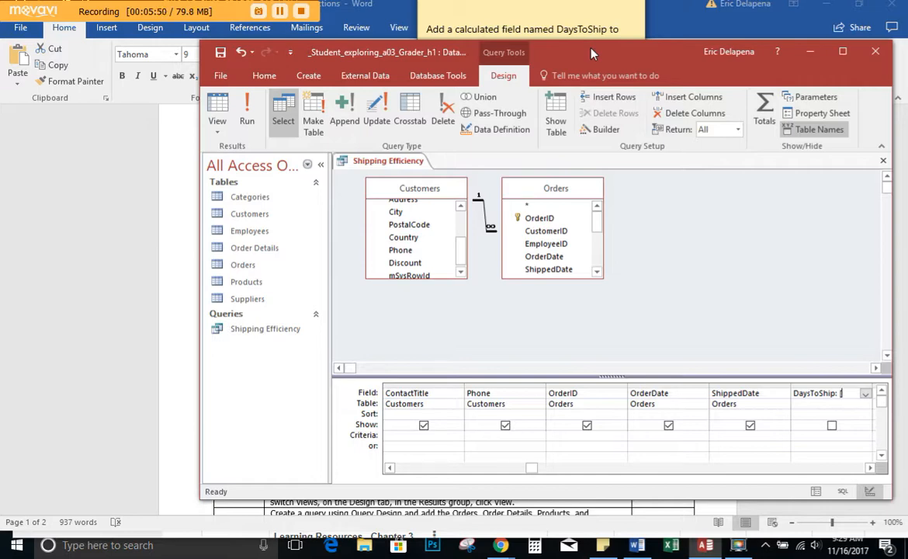
# - Complete the DaysToShip expression as [ShippedDate]-[OrderDate], checking it against the sticky note, and commit the field entry
pyautogui.hotkey('alt', 'Tab')
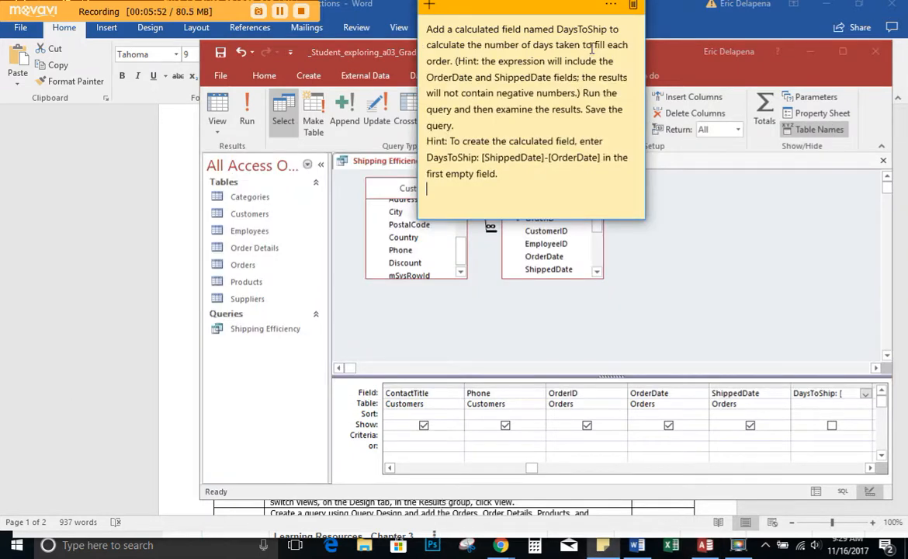
pyautogui.hotkey('alt', 'Tab')
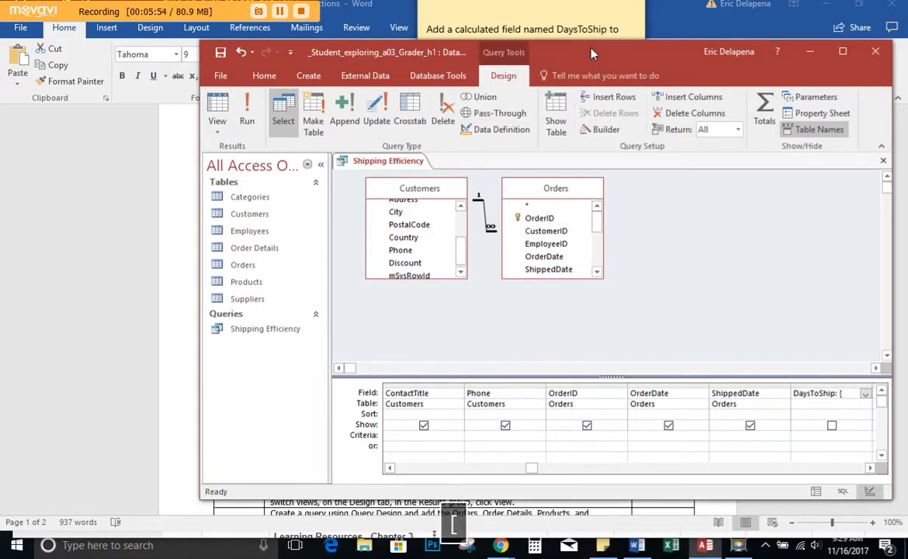
pyautogui.write('ShippedD')
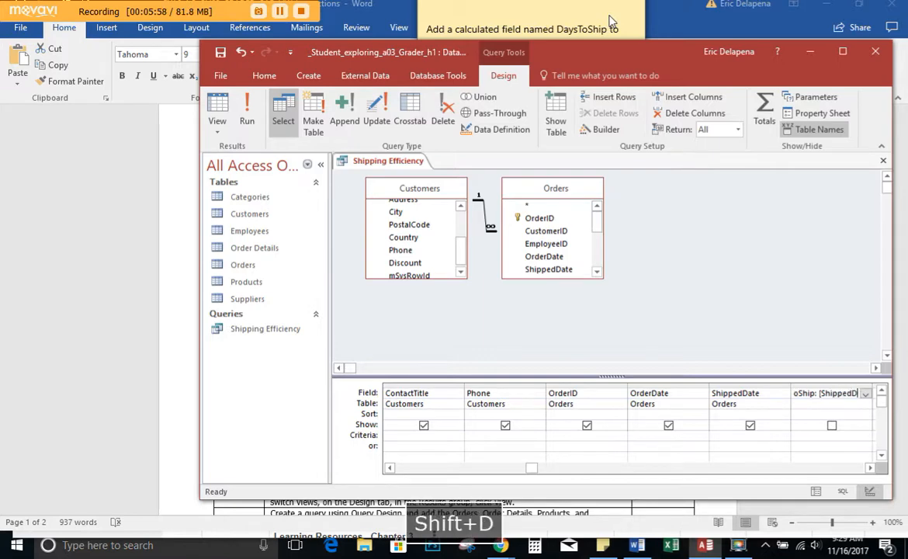
pyautogui.write('ate]')
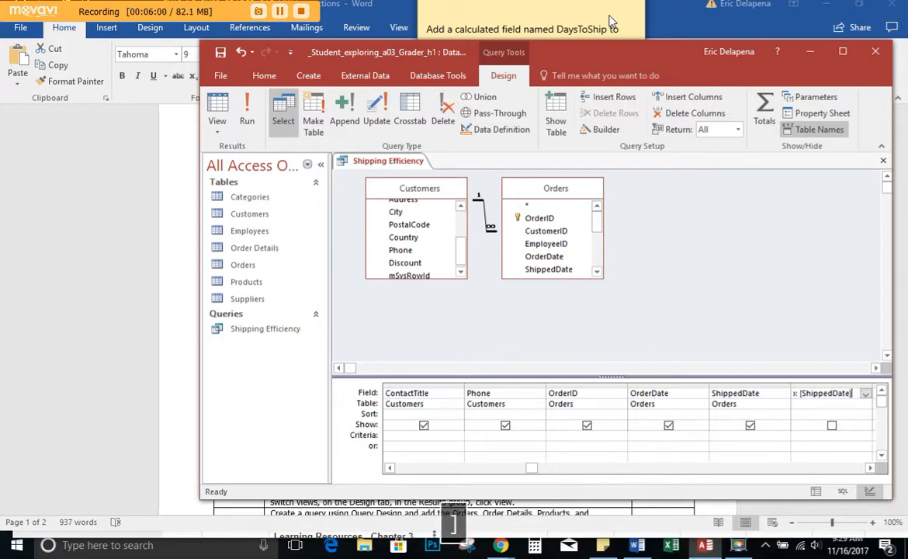
pyautogui.write('-')
pyautogui.hotkey('alt', 'Tab')
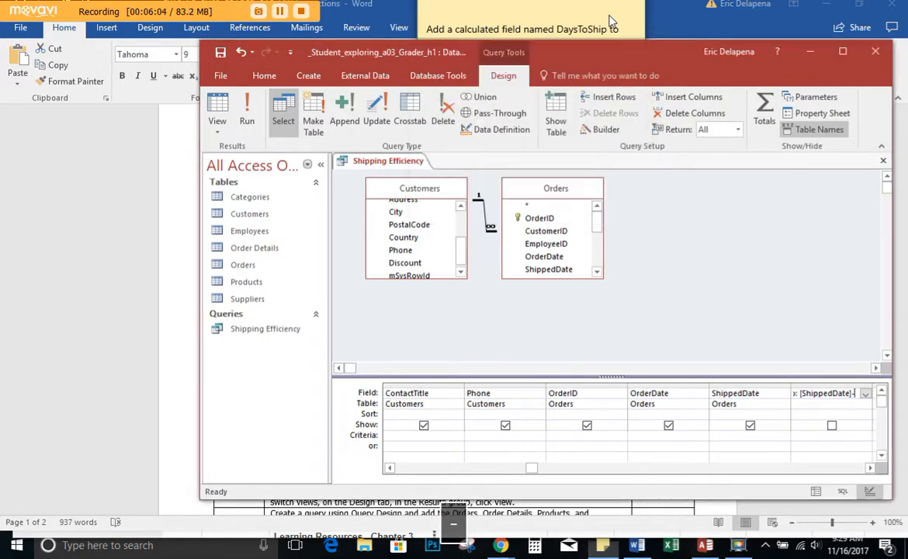
pyautogui.write('[')
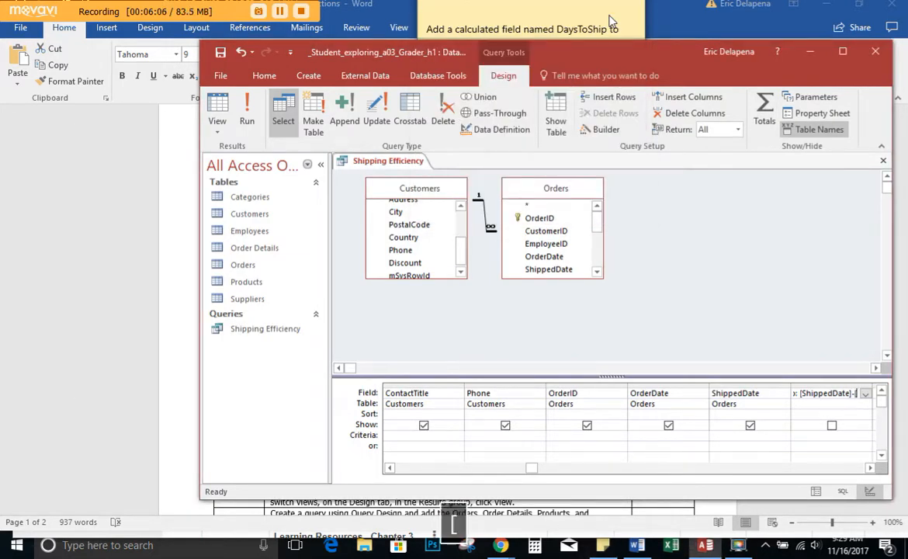
pyautogui.write('Order')
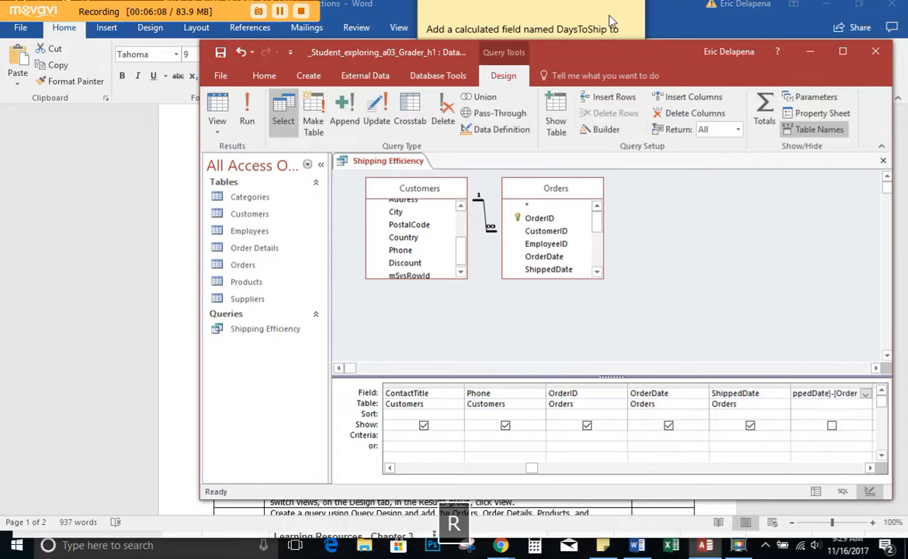
pyautogui.write('Date]')
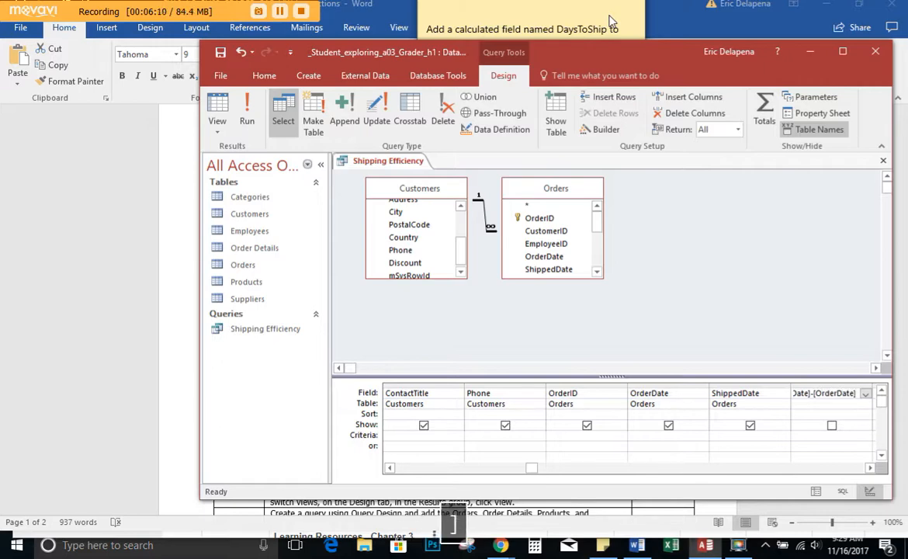
pyautogui.hotkey('alt', 'Tab')
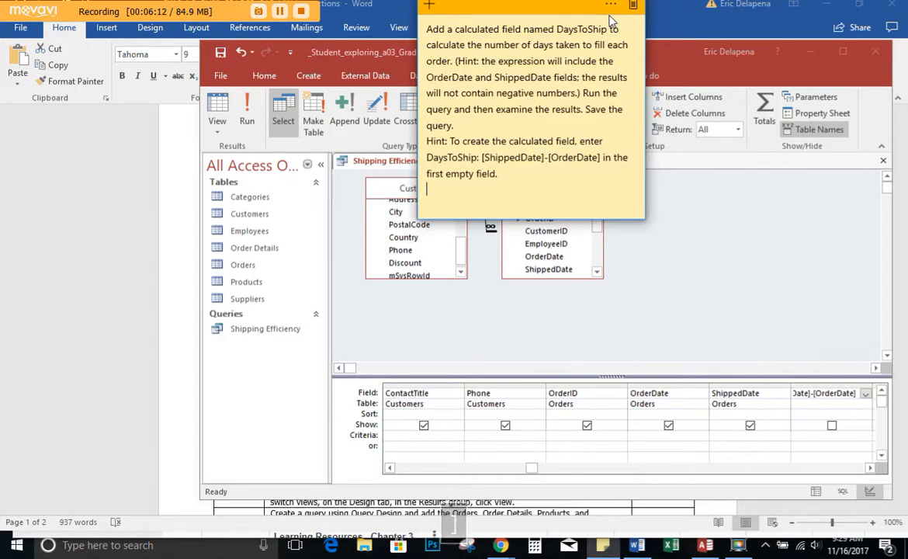
pyautogui.hotkey('alt', 'Tab')
pyautogui.press('Return')
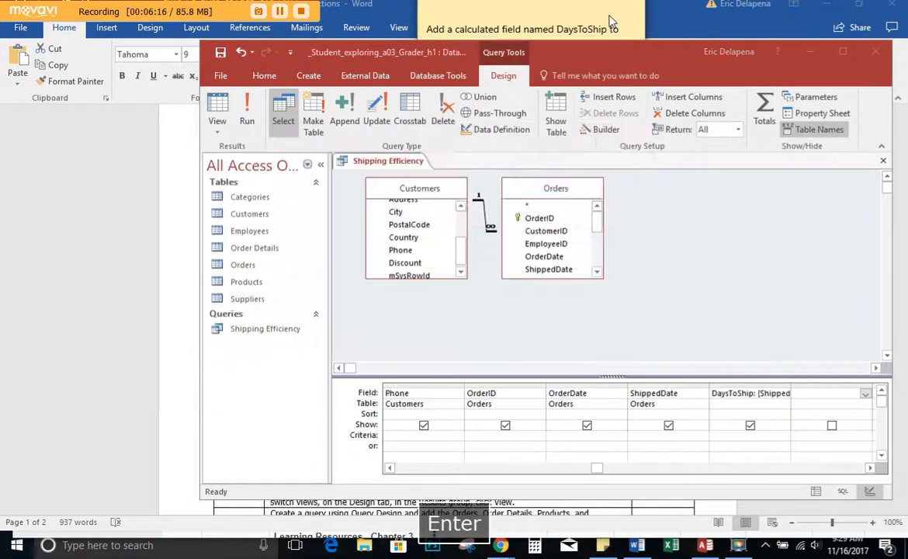
# - Check the sticky note instructions, return to Access, run the Shipping Efficiency query, and maximize the window to examine the DaysToShip results
pyautogui.click(609, 21)
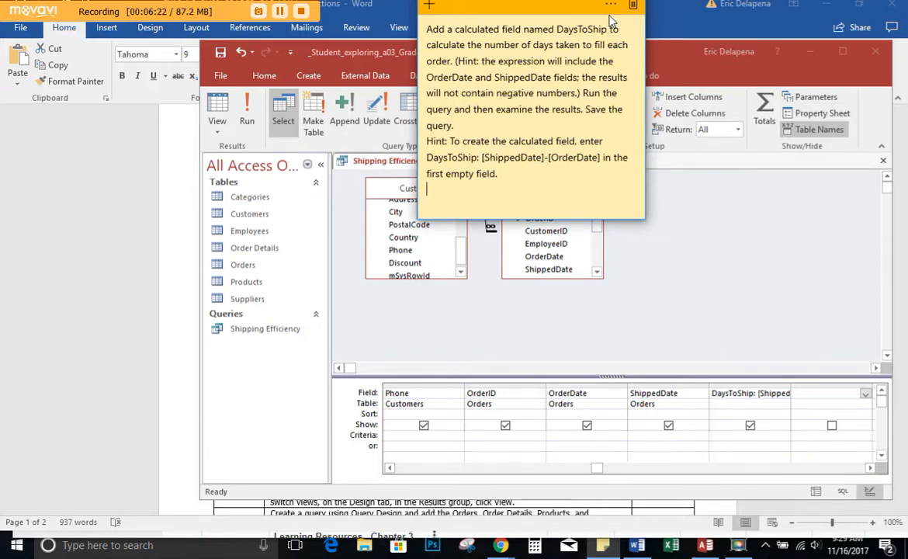
pyautogui.hotkey('alt', 'Tab')
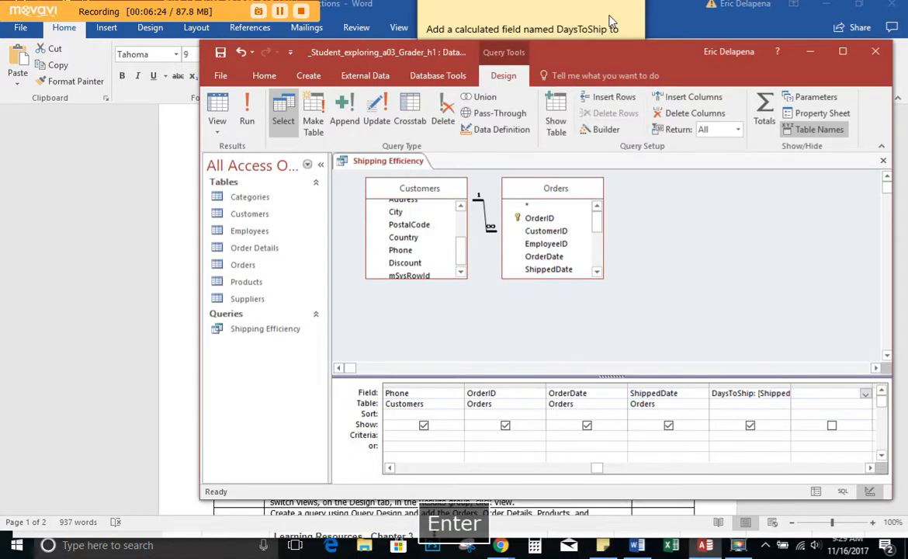
pyautogui.click(246, 116)
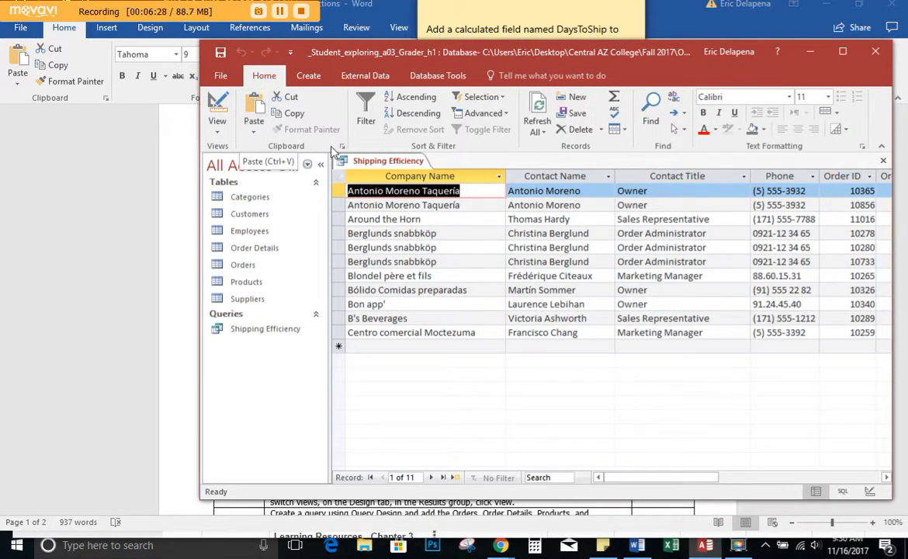
pyautogui.moveTo(484, 54); pyautogui.dragTo(396, 68)
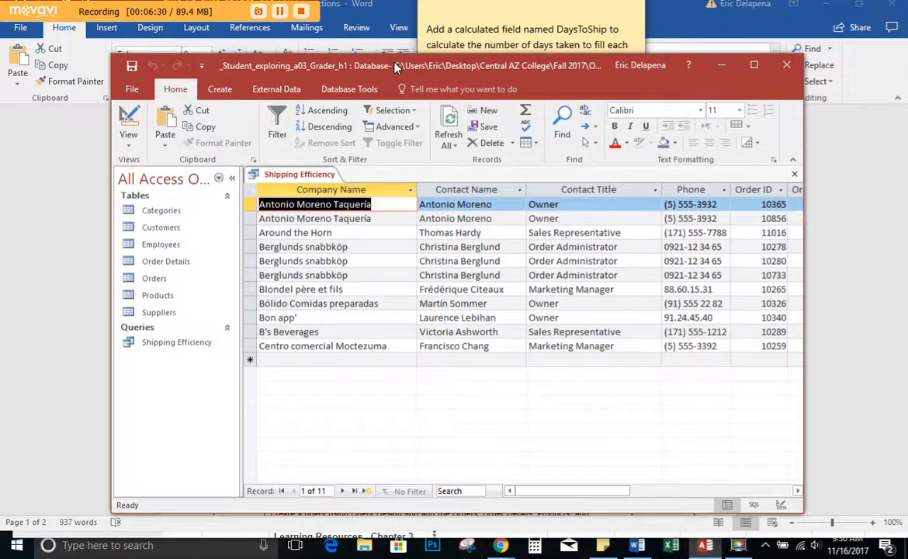
pyautogui.click(754, 66)
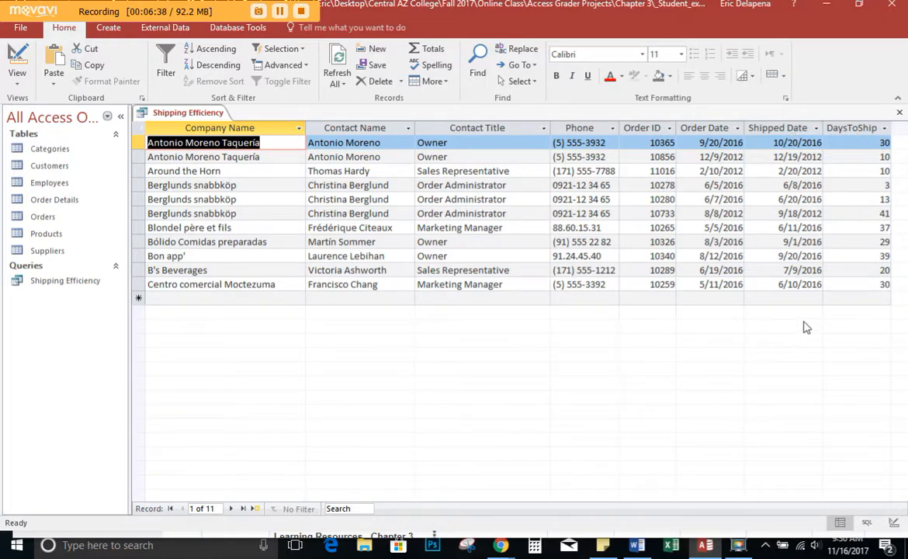
# - Recheck the sticky note instructions, return to Access, restore its window to a smaller size, and save the Shipping Efficiency query
pyautogui.press('Return')
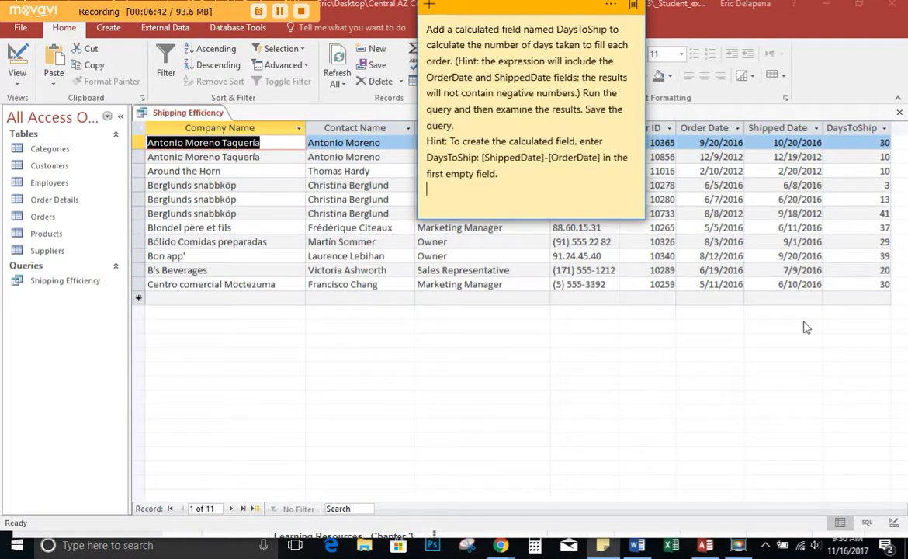
pyautogui.hotkey('alt', 'Tab')
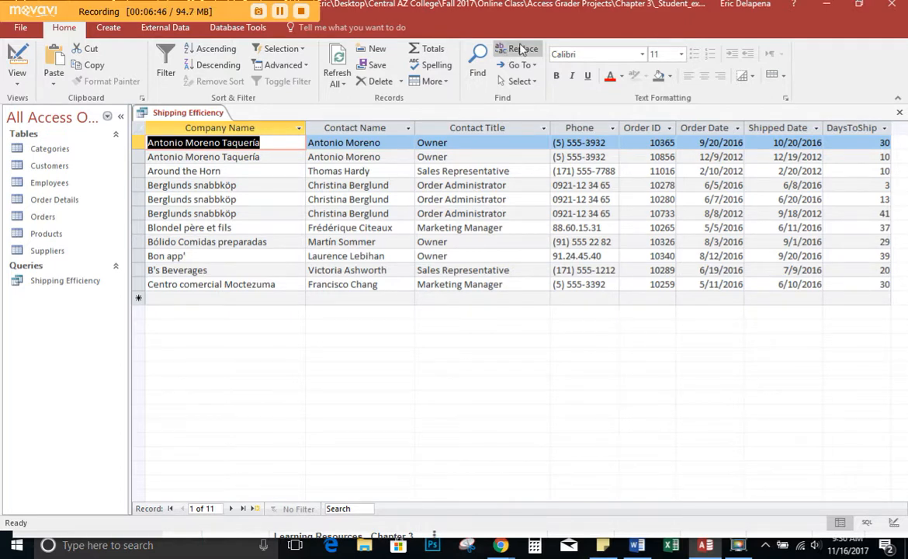
pyautogui.moveTo(762, 4); pyautogui.dragTo(630, 74)
pyautogui.click(132, 68)
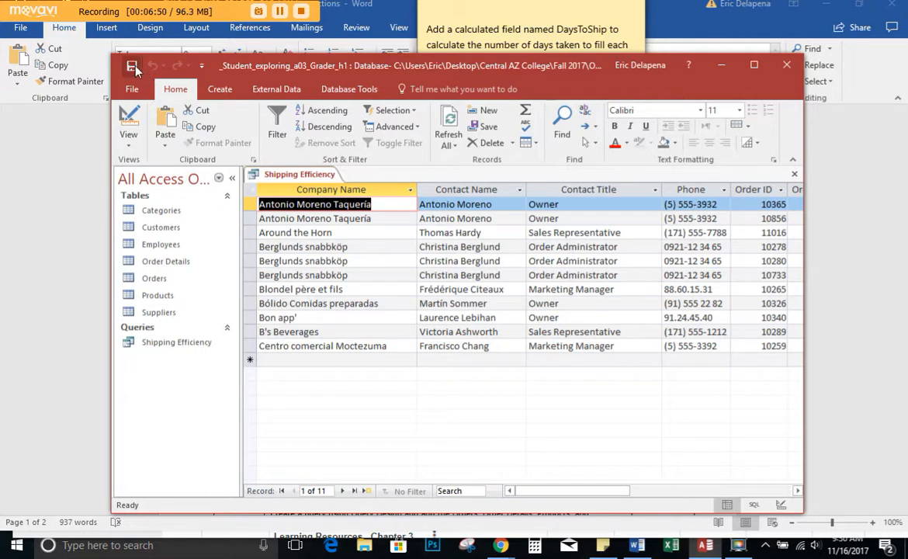